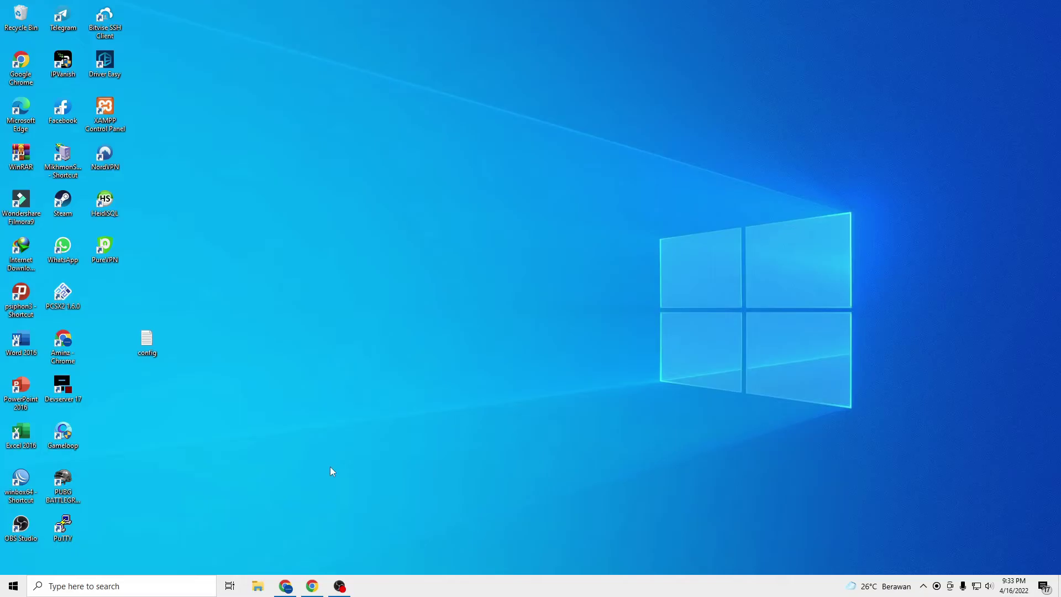
Step: Switch to the guest Chrome window and open the site's admin address learn.minto.id/admin
{"action": "left_click", "coordinate": [312, 586]}
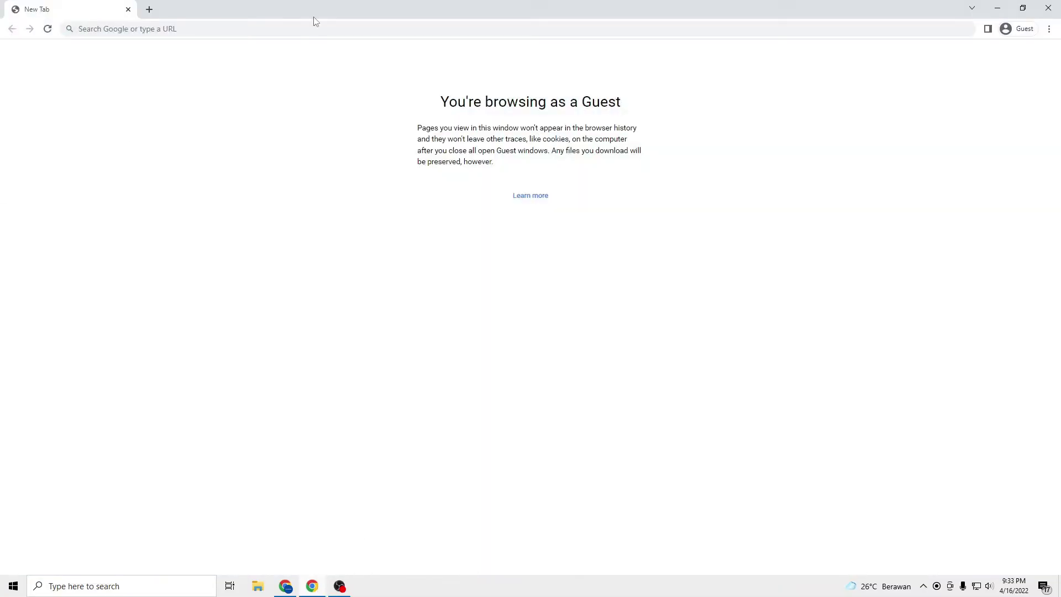
{"action": "left_click", "coordinate": [314, 27]}
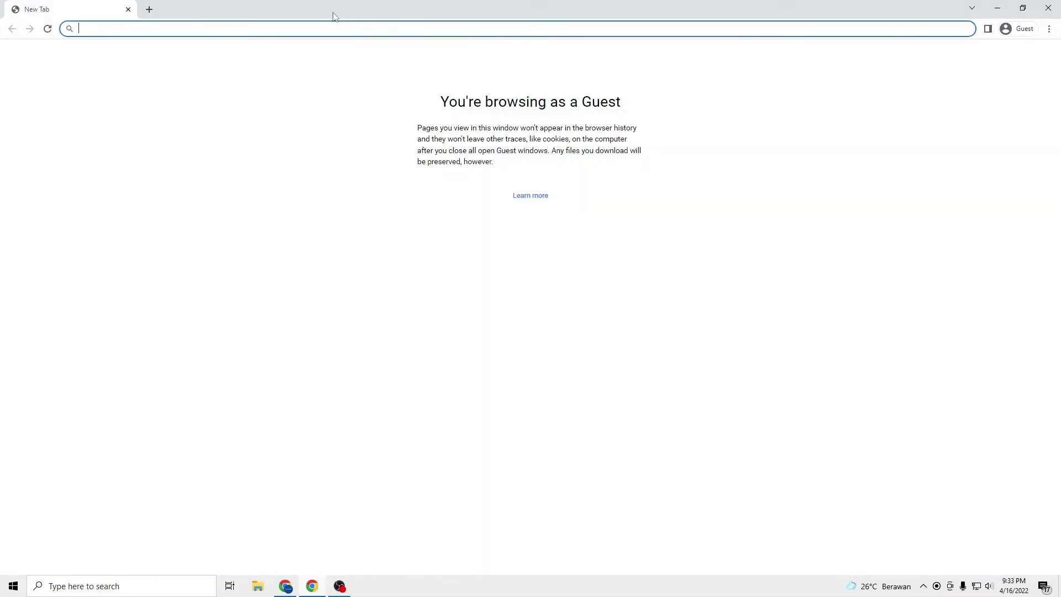
{"action": "type", "text": "lea"}
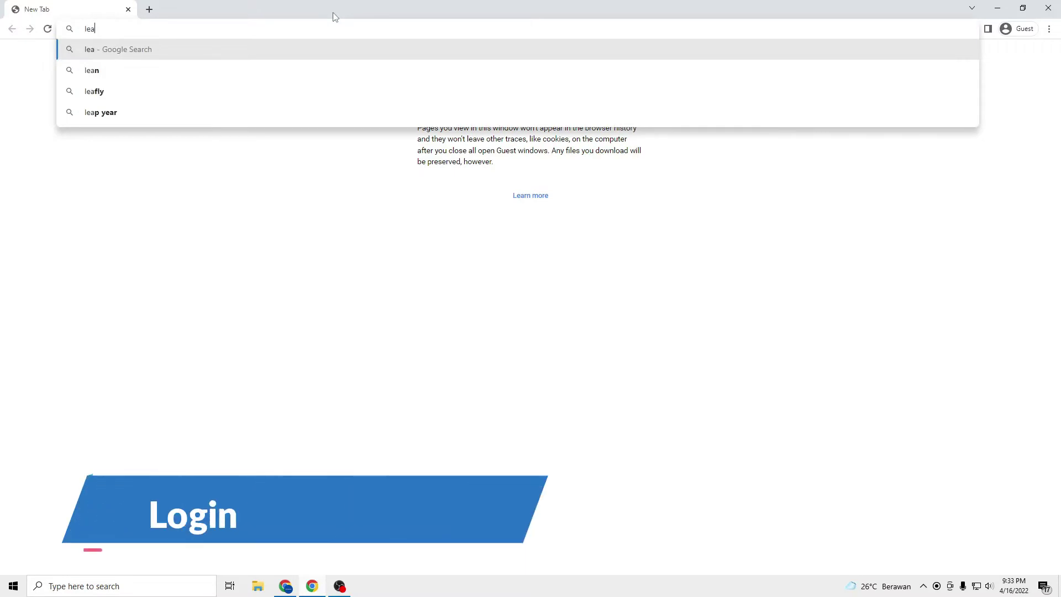
{"action": "type", "text": "rn.minto"}
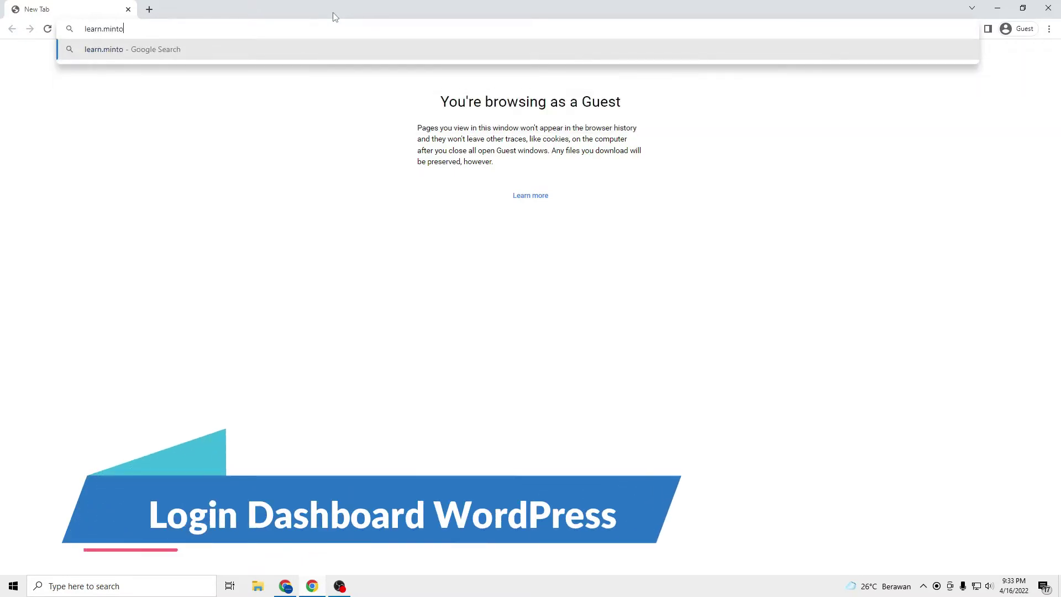
{"action": "type", "text": ".id/a"}
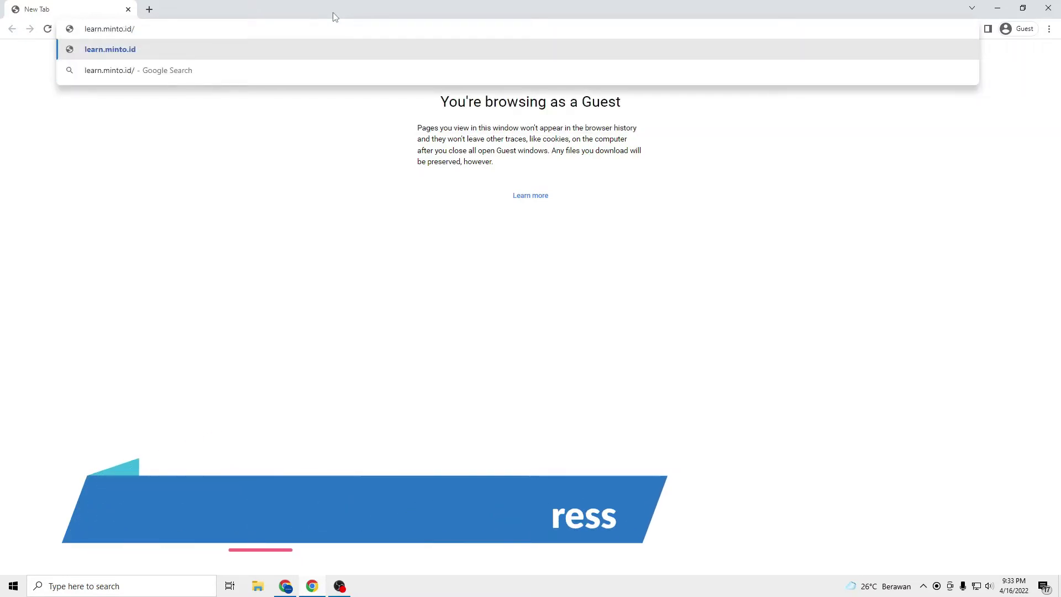
{"action": "type", "text": "dmin"}
{"action": "key", "text": "Return"}
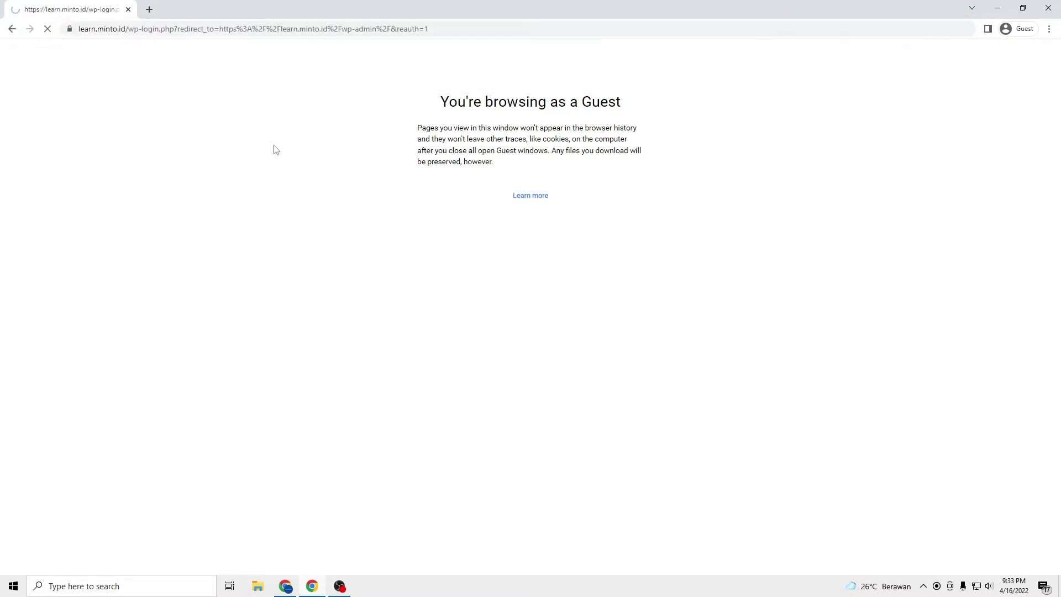
Step: Log in to WordPress with the username admin and the account password
{"action": "type", "text": "a"}
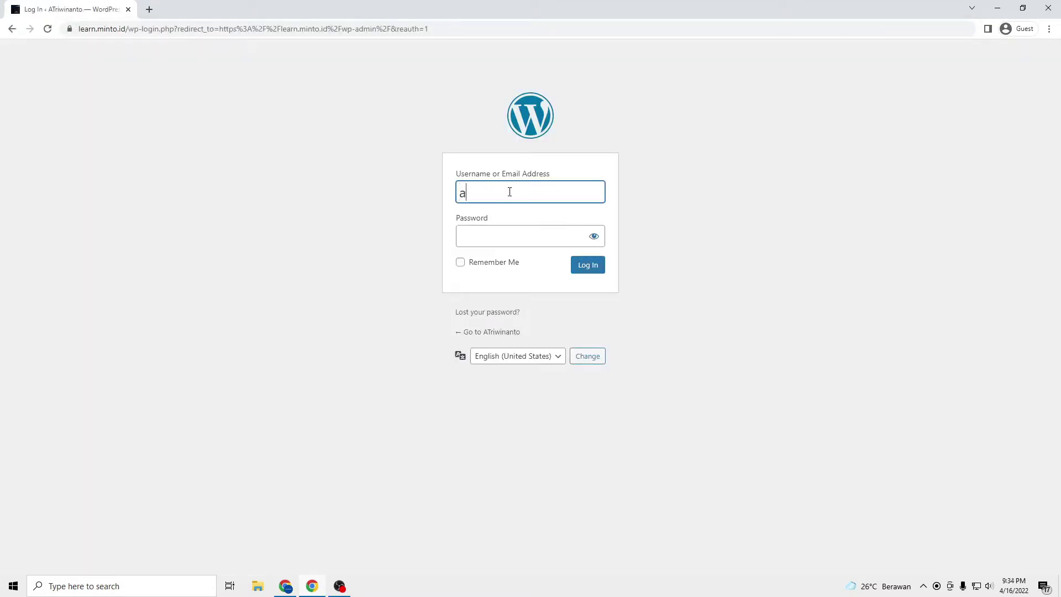
{"action": "type", "text": "d"}
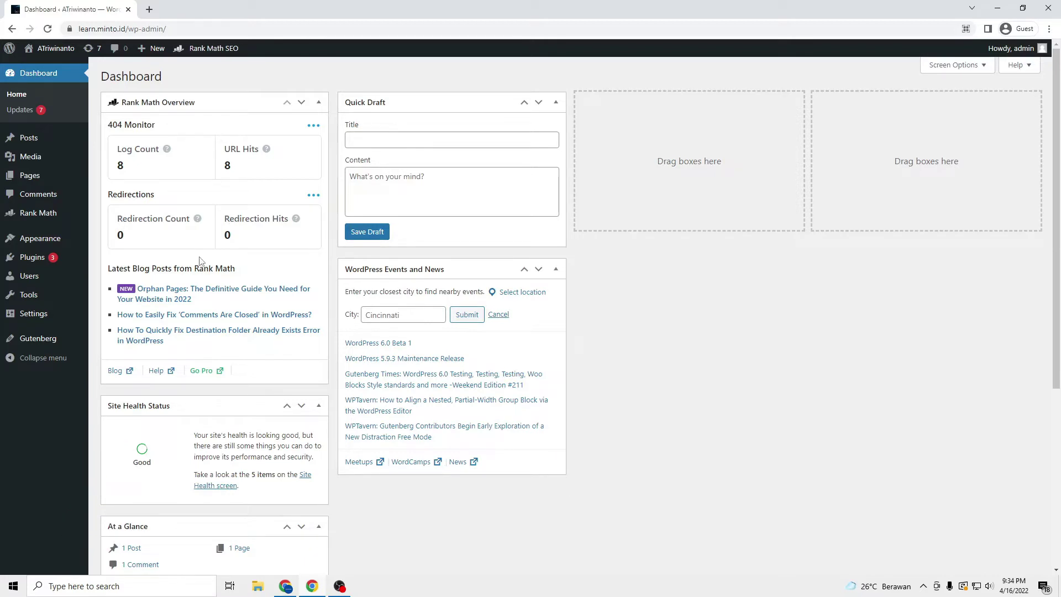
Step: Open the page for adding new plugins and dismiss the Rank Math PRO promotion banner
{"action": "mouse_move", "coordinate": [71, 263]}
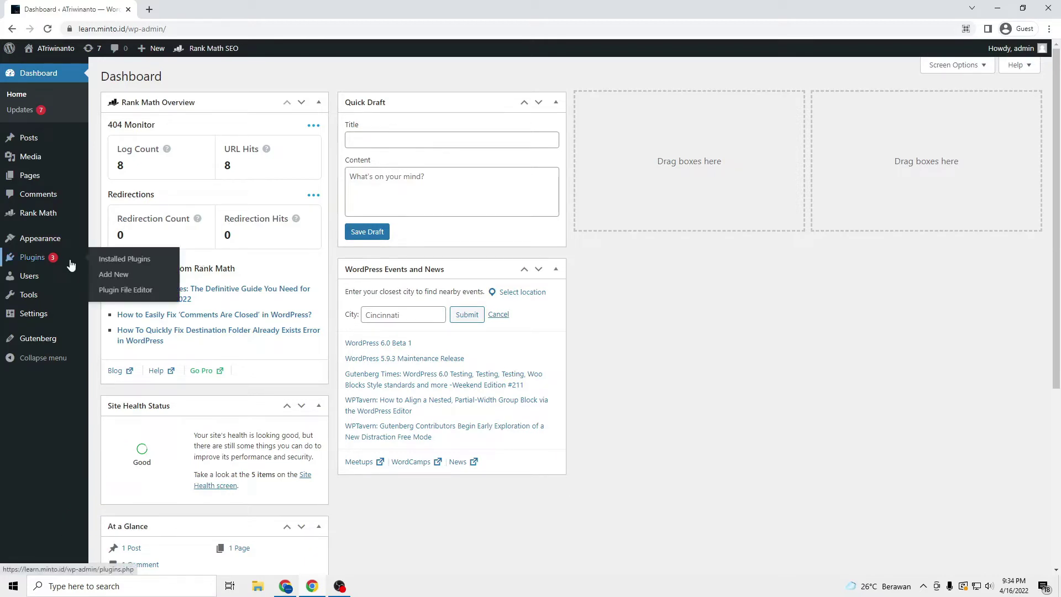
{"action": "left_click", "coordinate": [114, 274]}
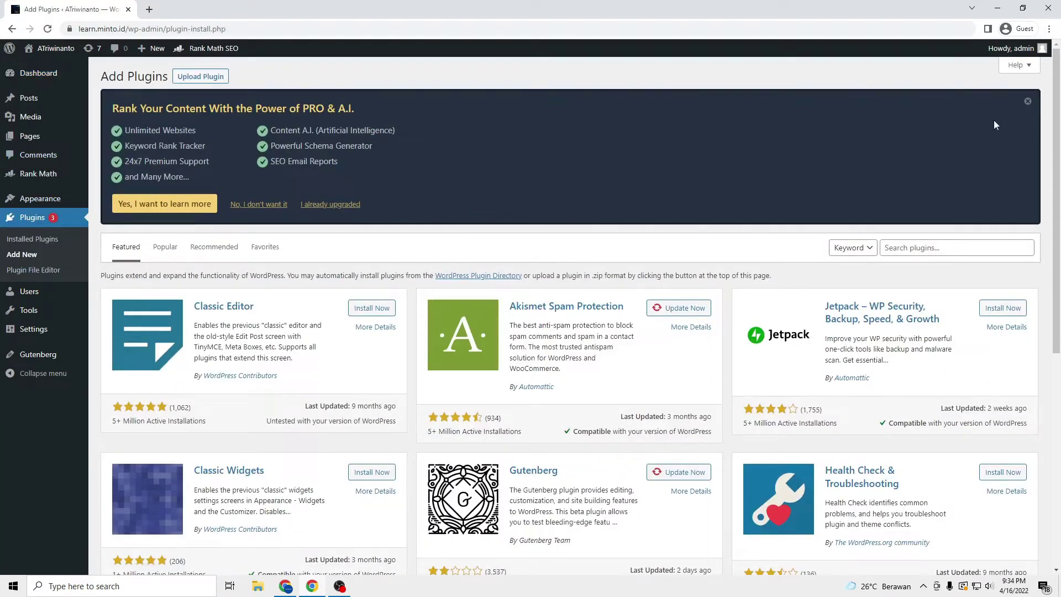
{"action": "left_click", "coordinate": [1026, 104]}
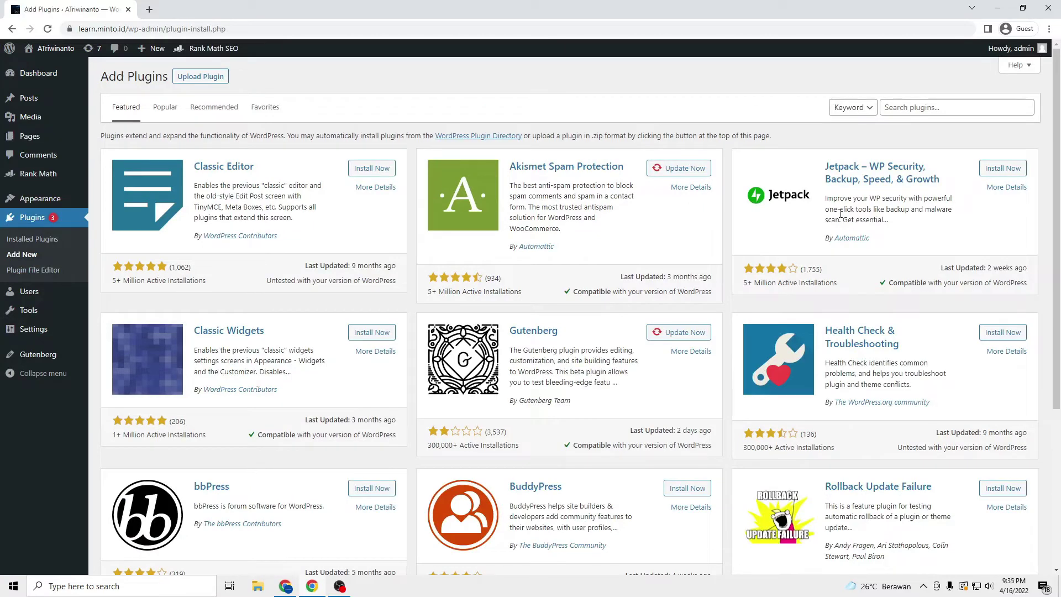
Step: Search the plugin directory for "rank"
{"action": "scroll", "coordinate": [547, 264], "scroll_direction": "down", "scroll_amount": 4}
{"action": "scroll", "coordinate": [547, 264], "scroll_direction": "up", "scroll_amount": 3}
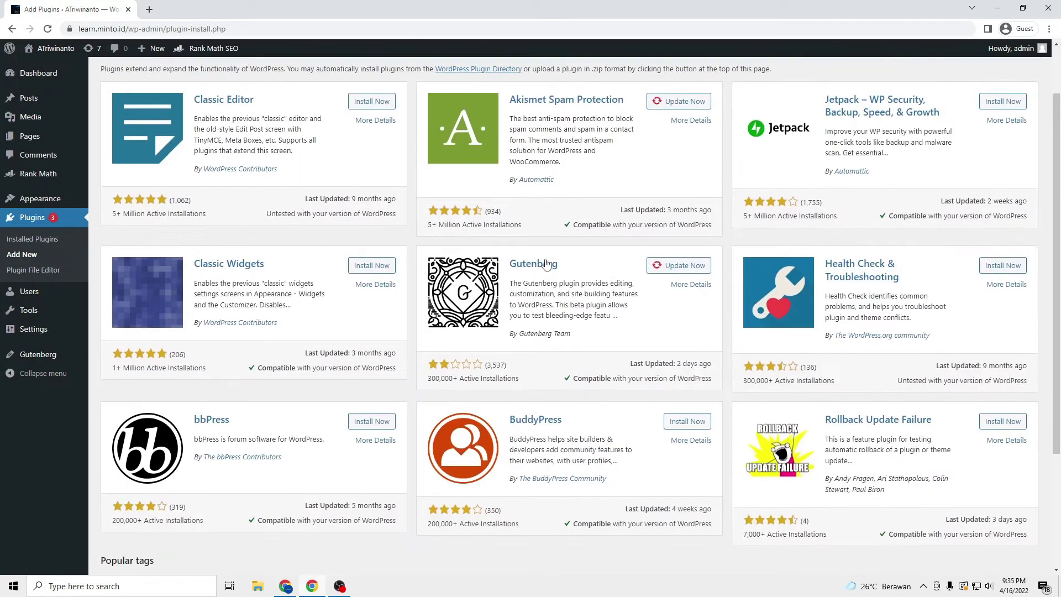
{"action": "scroll", "coordinate": [547, 264], "scroll_direction": "up", "scroll_amount": 1}
{"action": "left_click", "coordinate": [914, 113]}
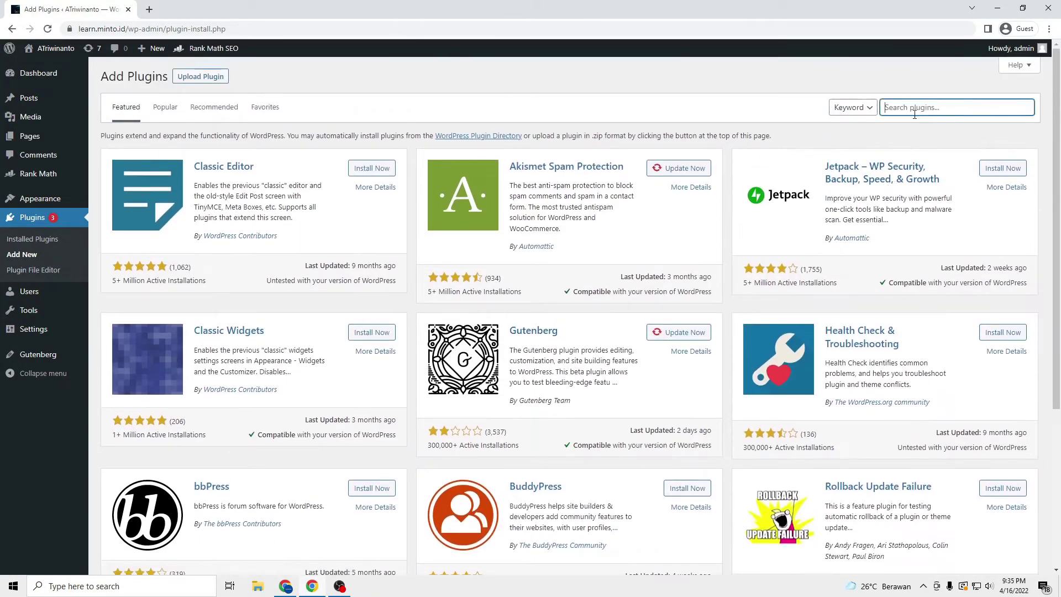
{"action": "type", "text": "rank"}
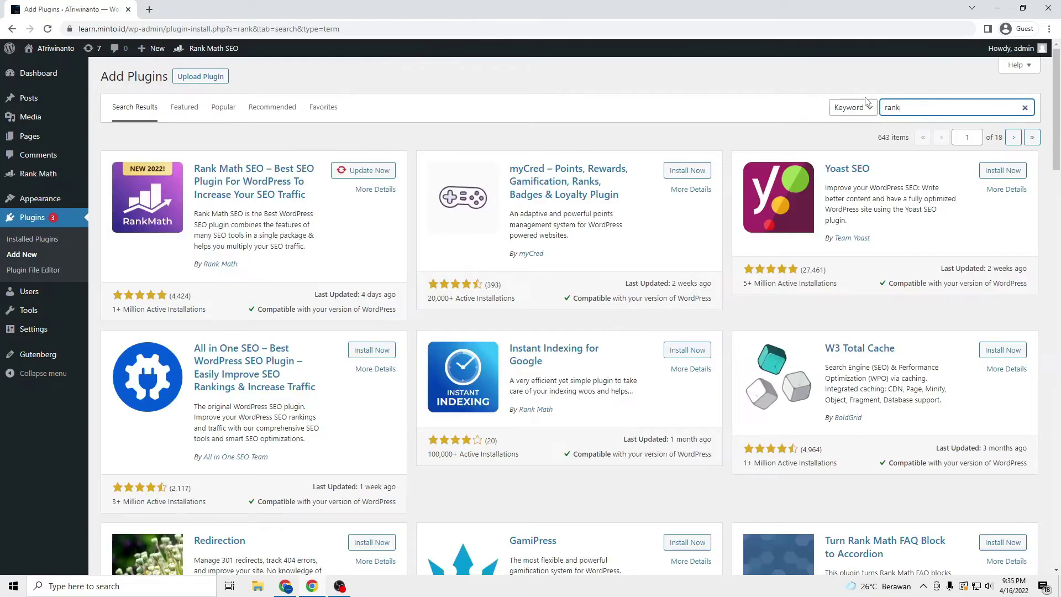
Step: Update the Rank Math SEO plugin from the search results
{"action": "double_click", "coordinate": [915, 106]}
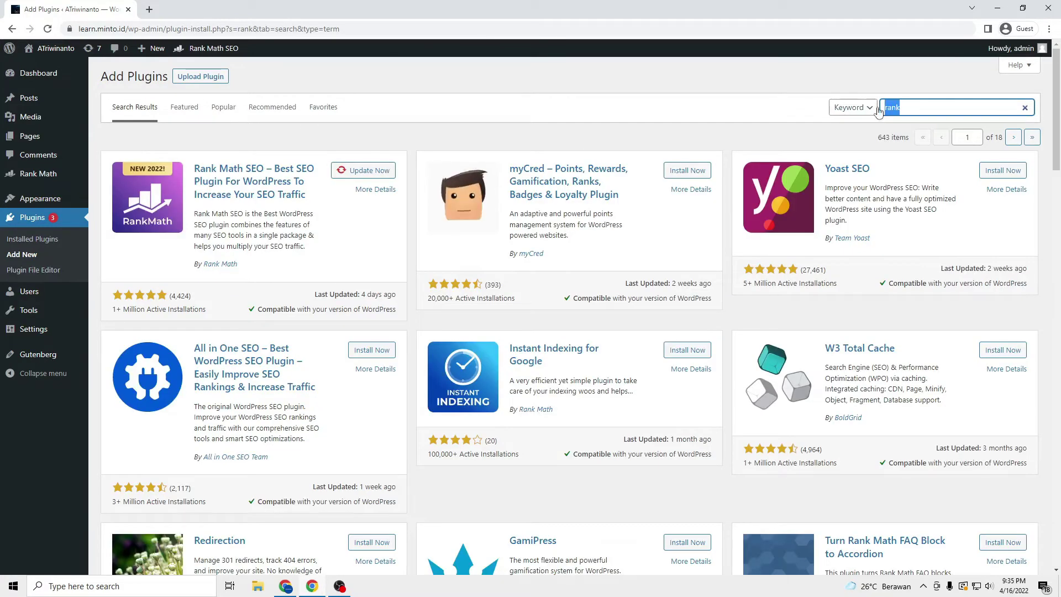
{"action": "double_click", "coordinate": [206, 169]}
{"action": "mouse_move", "coordinate": [249, 168]}
{"action": "left_mouse_down"}
{"action": "mouse_move", "coordinate": [278, 168]}
{"action": "mouse_move", "coordinate": [235, 171]}
{"action": "left_mouse_up"}
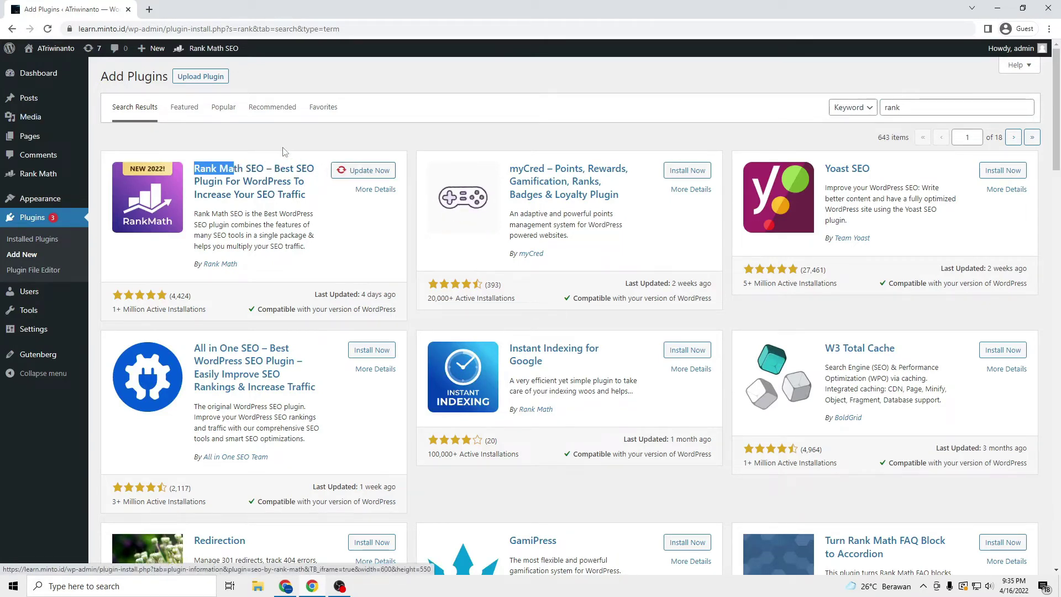
{"action": "left_click", "coordinate": [316, 178]}
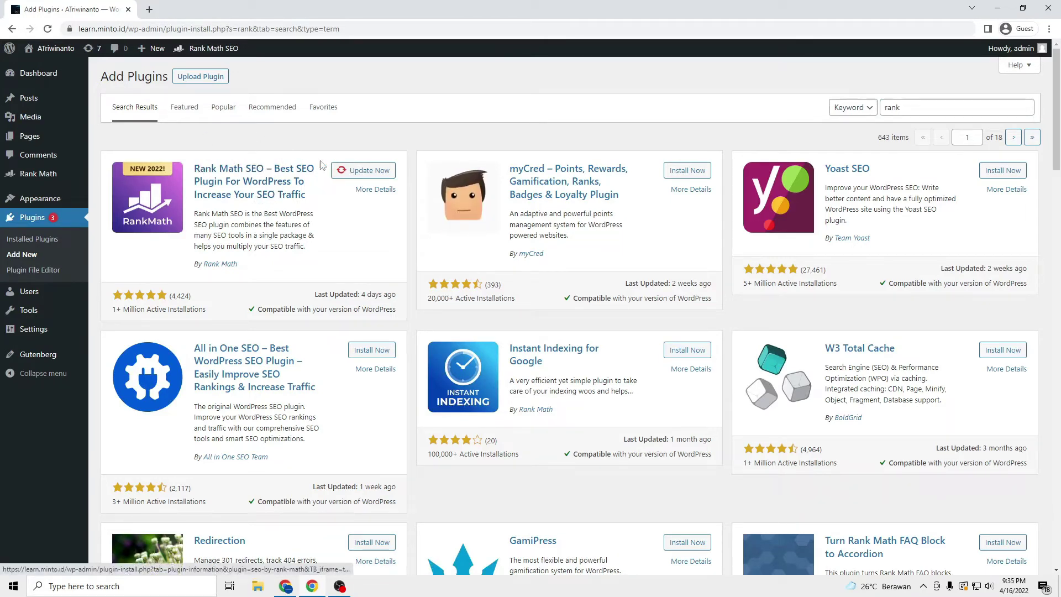
{"action": "left_click", "coordinate": [366, 170]}
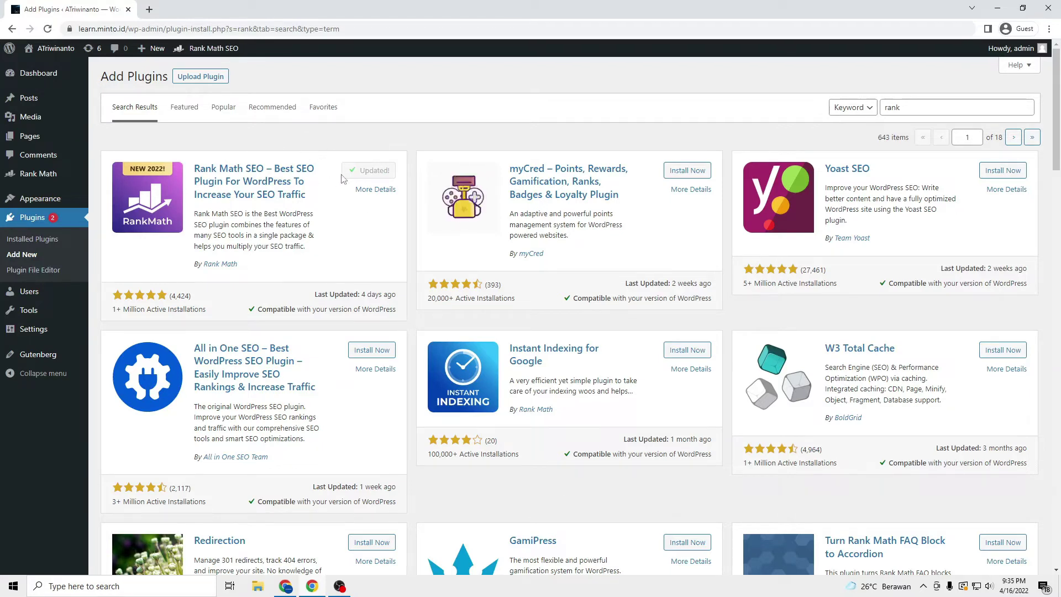
Step: Open Rank Math's Sitemap Settings and review the General options down to Ping Search Engines
{"action": "mouse_move", "coordinate": [64, 181]}
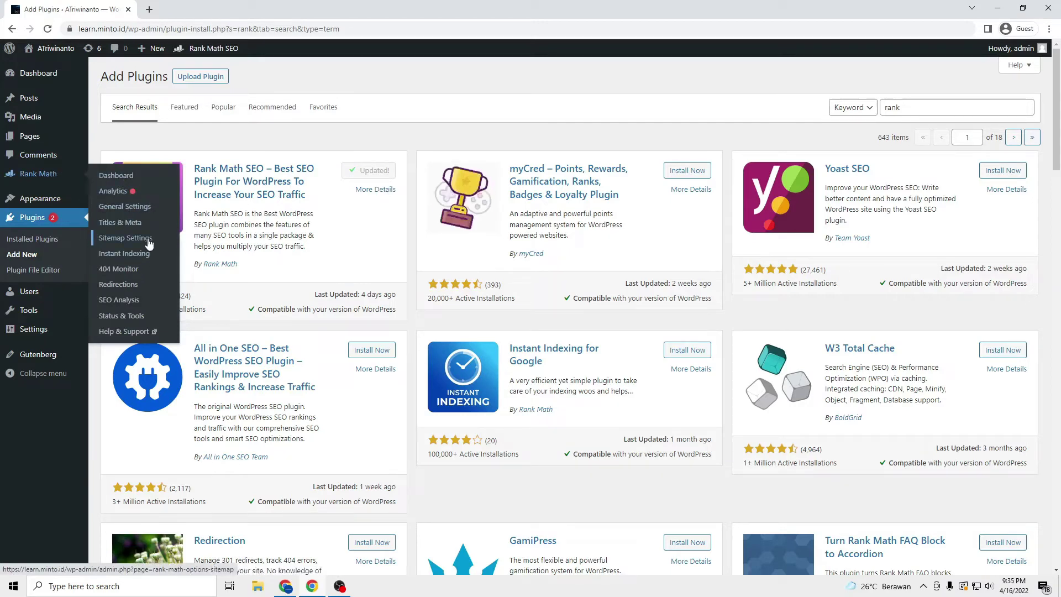
{"action": "left_click", "coordinate": [146, 244]}
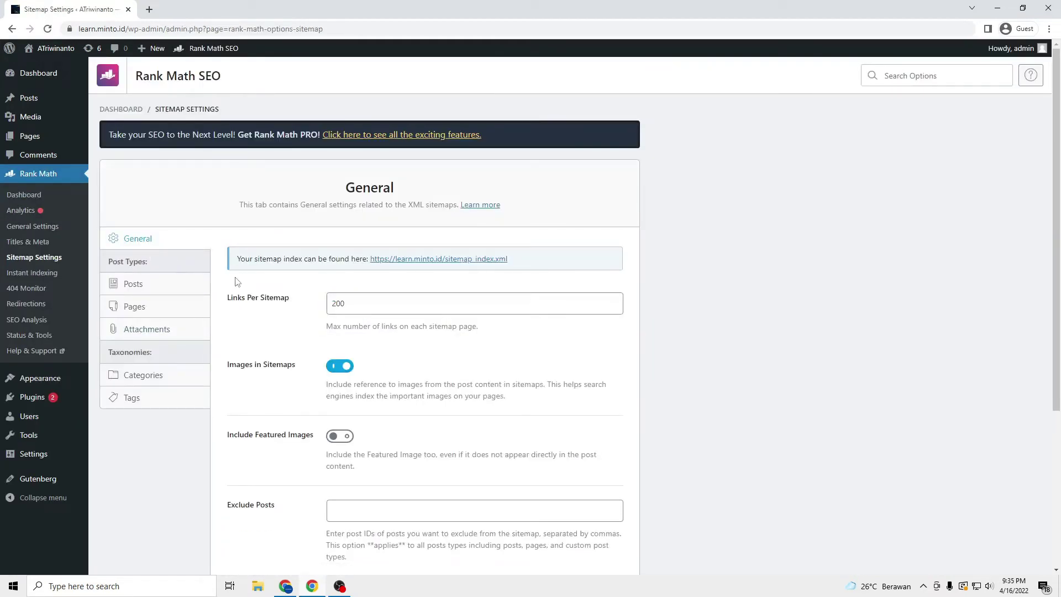
{"action": "scroll", "coordinate": [232, 283], "scroll_direction": "down", "scroll_amount": 3}
{"action": "scroll", "coordinate": [249, 265], "scroll_direction": "up", "scroll_amount": 2}
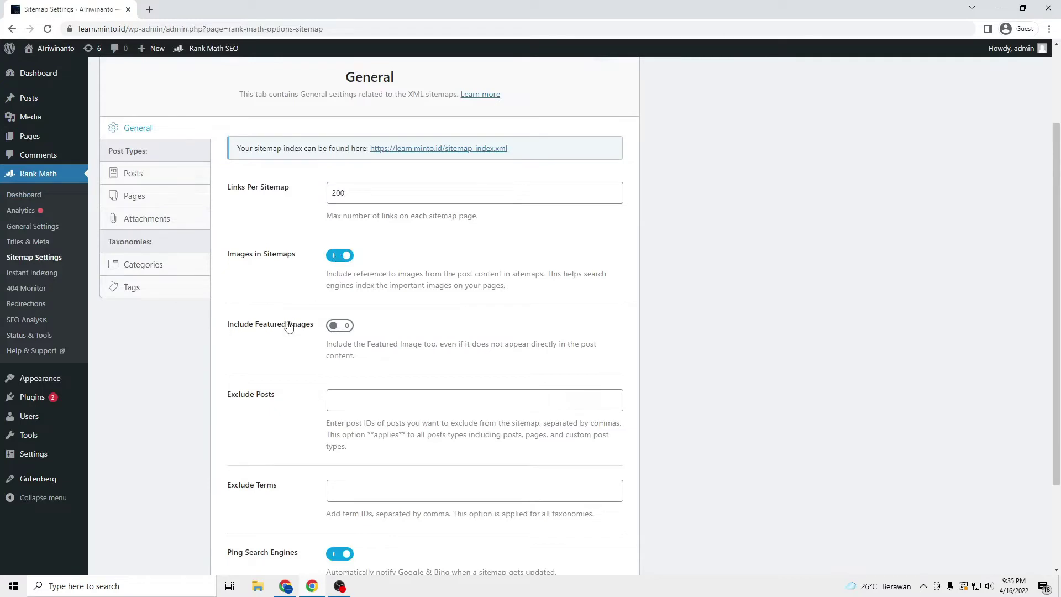
{"action": "scroll", "coordinate": [290, 327], "scroll_direction": "down", "scroll_amount": 2}
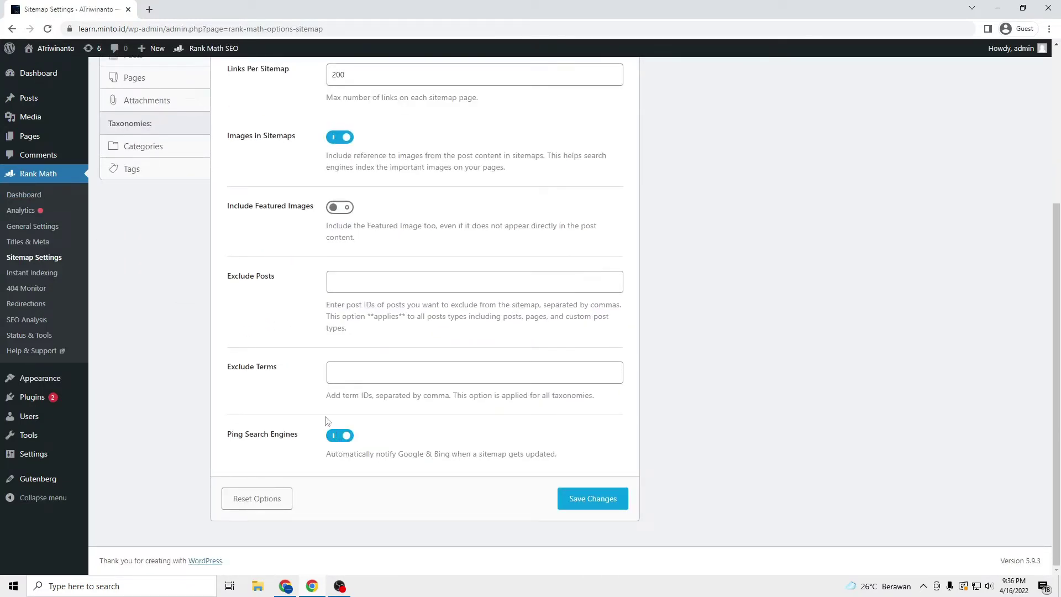
{"action": "scroll", "coordinate": [324, 224], "scroll_direction": "up", "scroll_amount": 3}
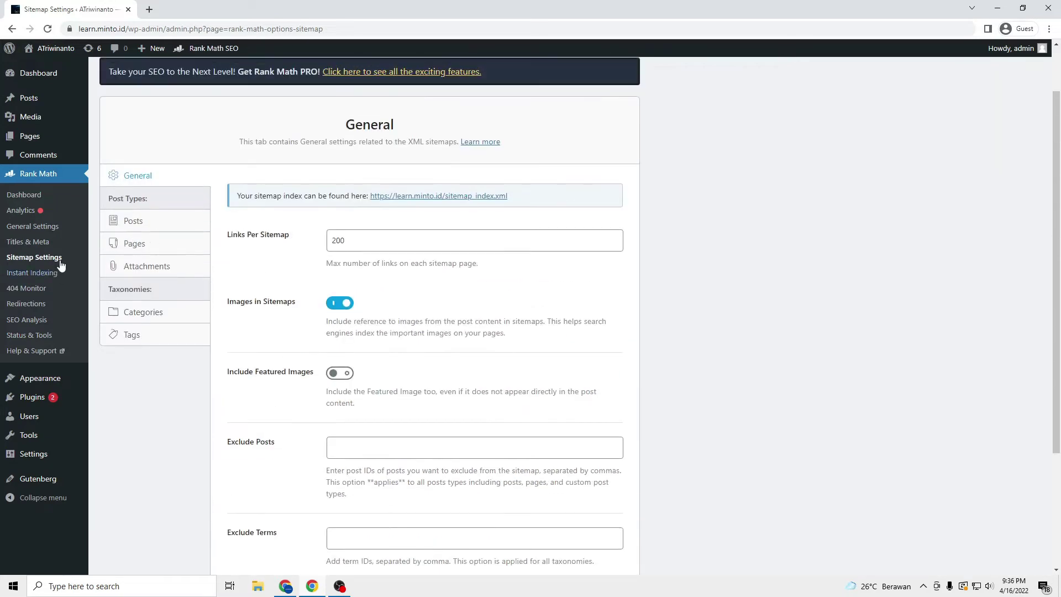
Step: Find the Sitemap module among the Rank Math dashboard modules and open its settings
{"action": "left_click", "coordinate": [55, 231]}
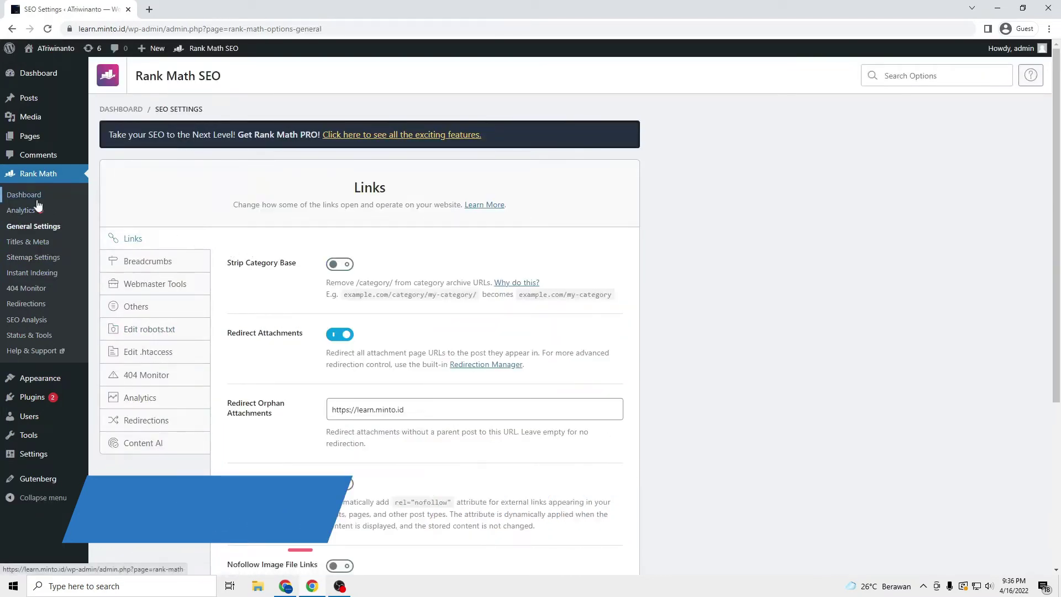
{"action": "left_click", "coordinate": [34, 199]}
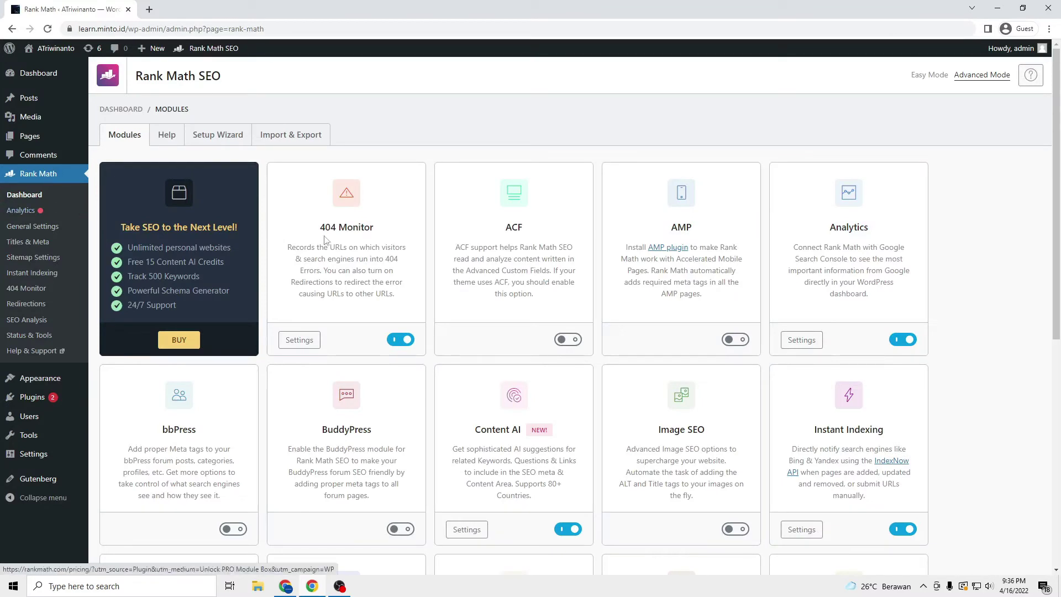
{"action": "scroll", "coordinate": [266, 317], "scroll_direction": "down", "scroll_amount": 2}
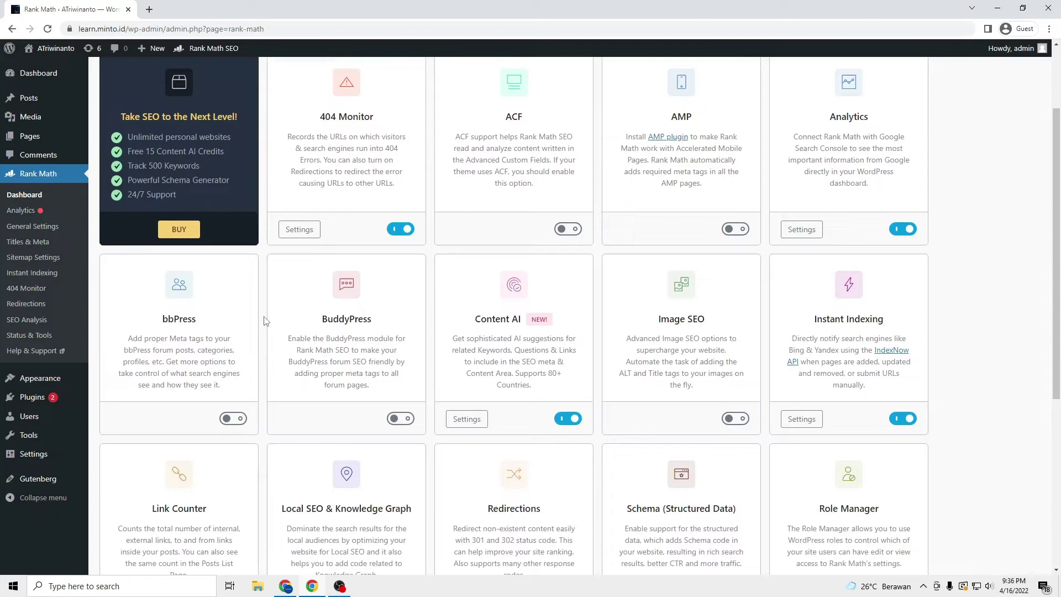
{"action": "scroll", "coordinate": [265, 321], "scroll_direction": "down", "scroll_amount": 5}
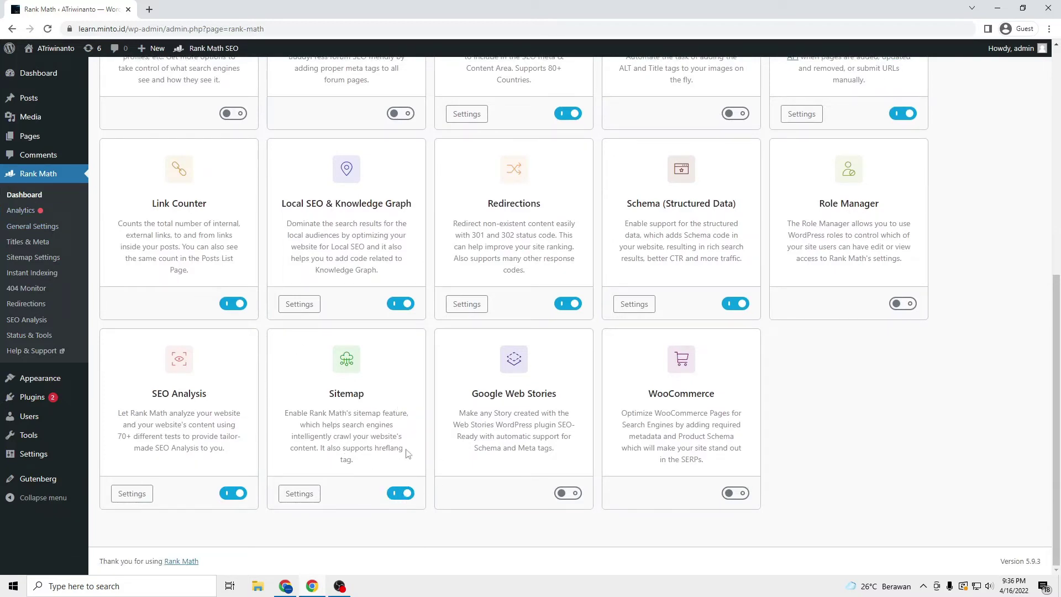
{"action": "left_click", "coordinate": [300, 494]}
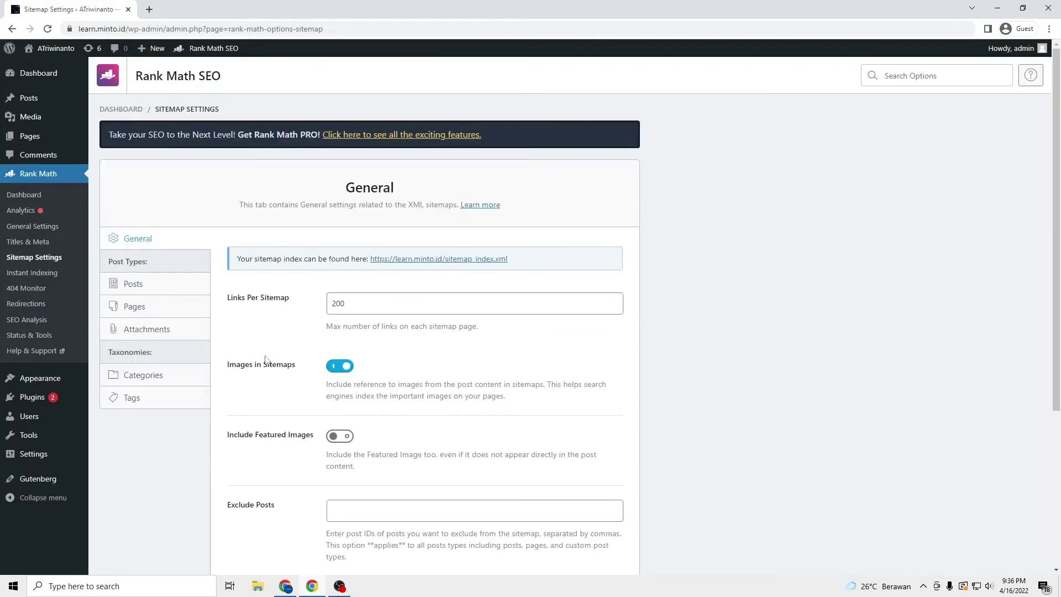
Step: Set Links Per Sitemap to 10000 in the General sitemap settings
{"action": "scroll", "coordinate": [266, 360], "scroll_direction": "down", "scroll_amount": 3}
{"action": "left_click_drag", "start_coordinate": [395, 148], "coordinate": [311, 139]}
{"action": "type", "text": "1"}
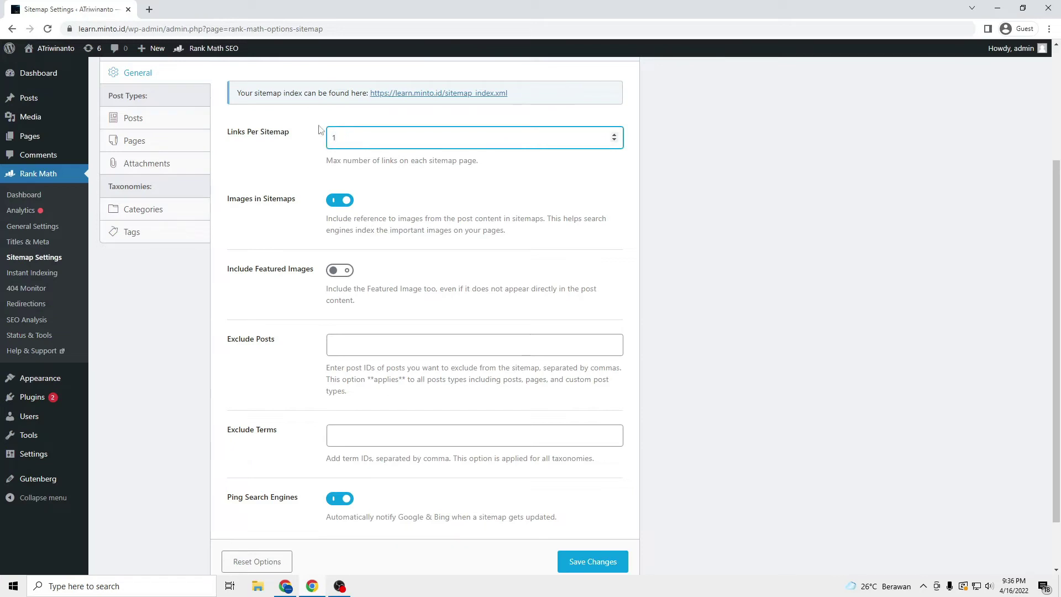
{"action": "type", "text": "0000"}
{"action": "left_click", "coordinate": [633, 208]}
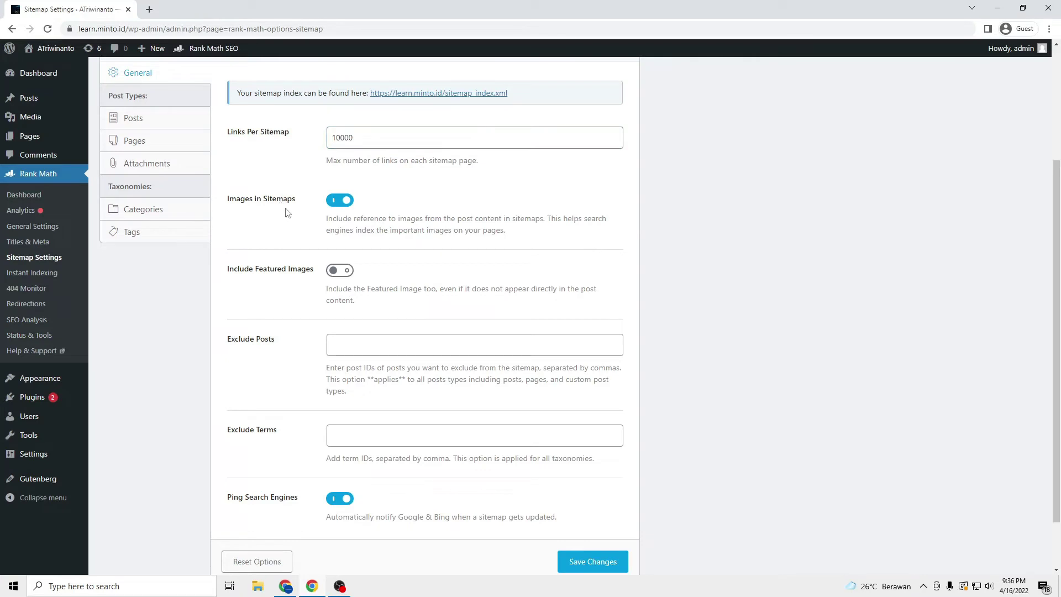
Step: Enable Include Featured Images and save the sitemap settings
{"action": "left_click", "coordinate": [347, 271]}
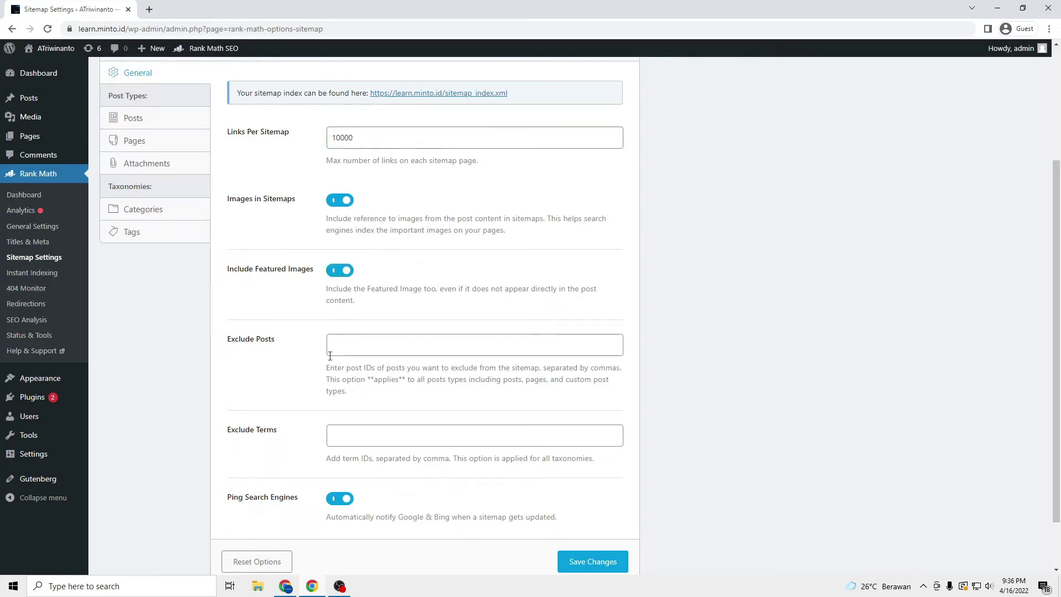
{"action": "scroll", "coordinate": [332, 359], "scroll_direction": "down", "scroll_amount": 2}
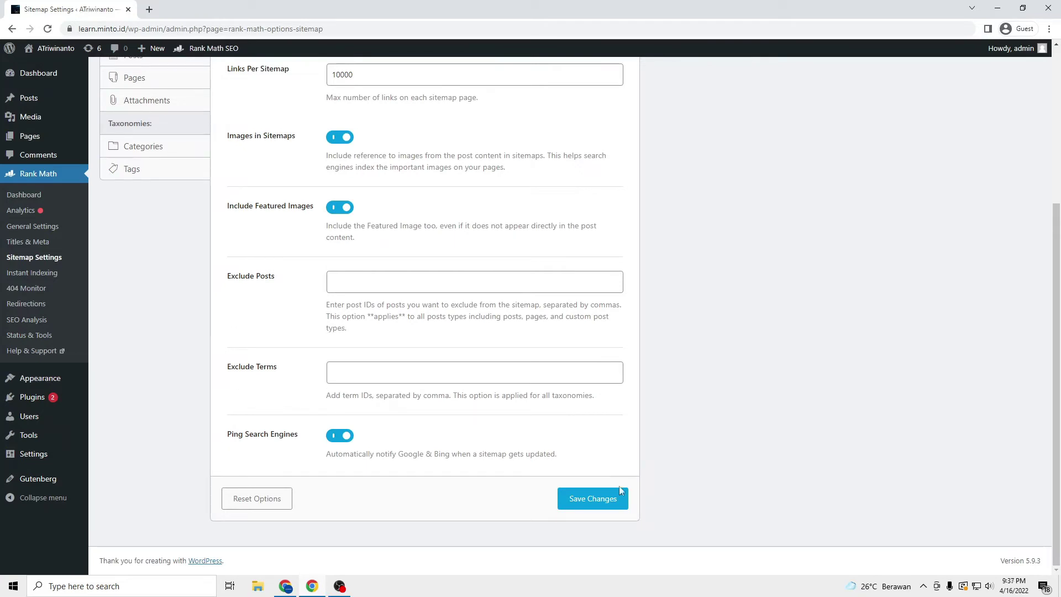
{"action": "left_click", "coordinate": [614, 509]}
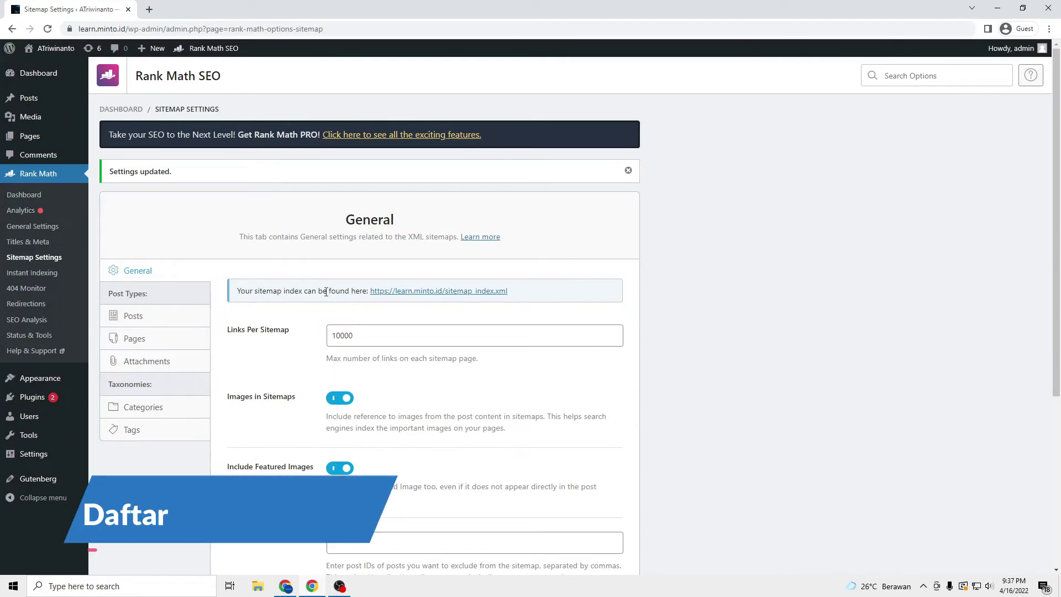
{"action": "left_click_drag", "start_coordinate": [508, 291], "coordinate": [372, 291]}
{"action": "key", "text": "ctrl+c"}
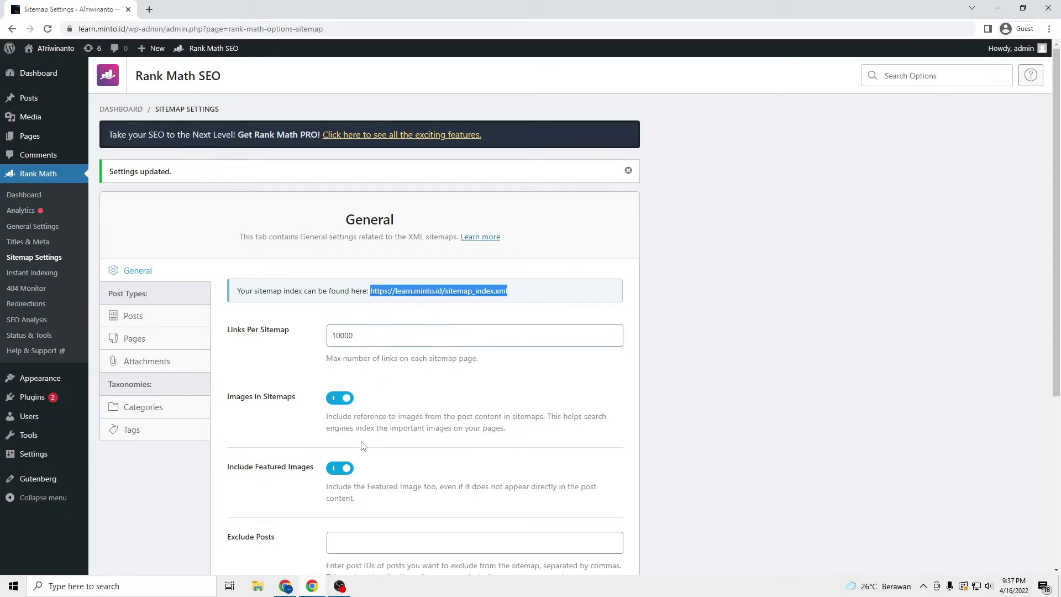
{"action": "left_click", "coordinate": [293, 585]}
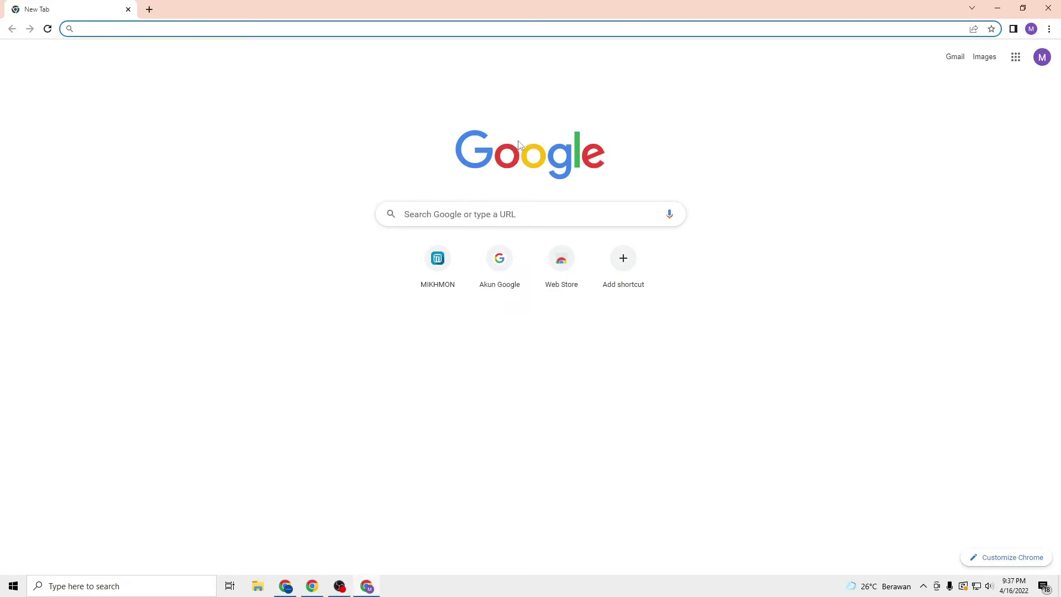
{"action": "type", "text": "sea"}
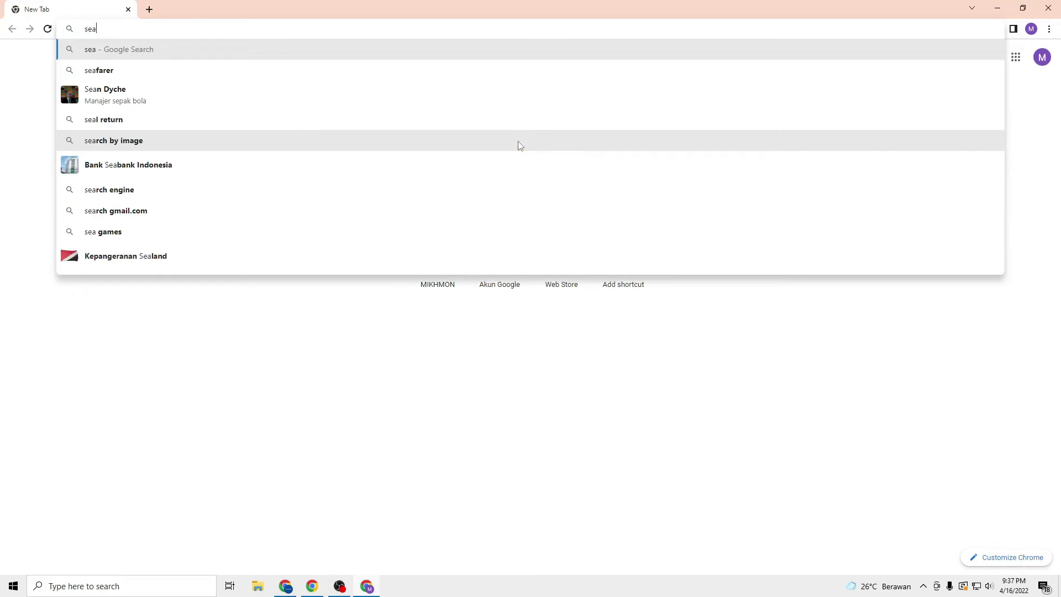
{"action": "type", "text": "rch "}
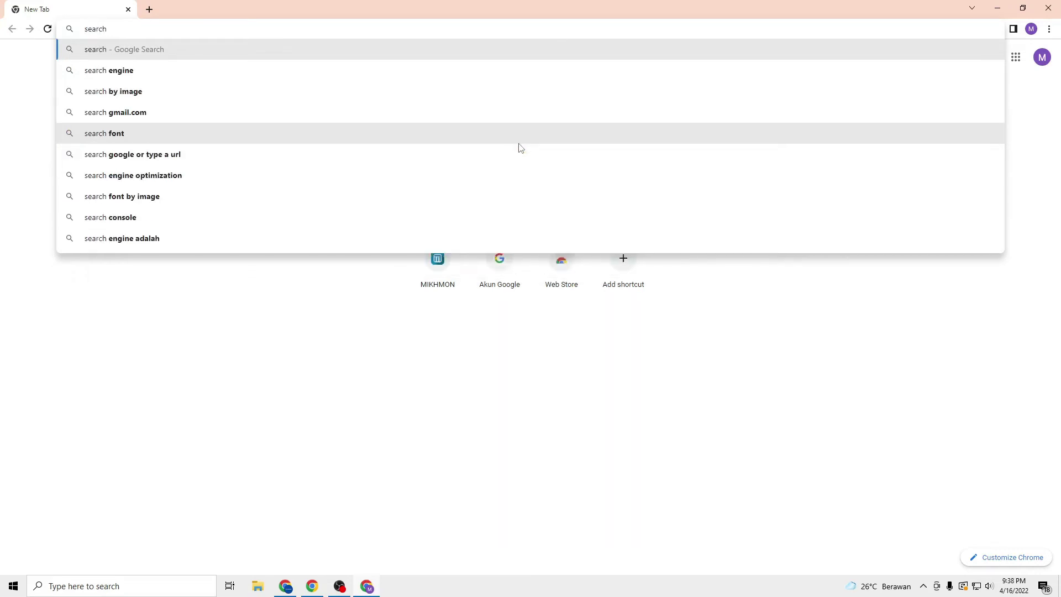
{"action": "type", "text": "co"}
{"action": "key", "text": "Return"}
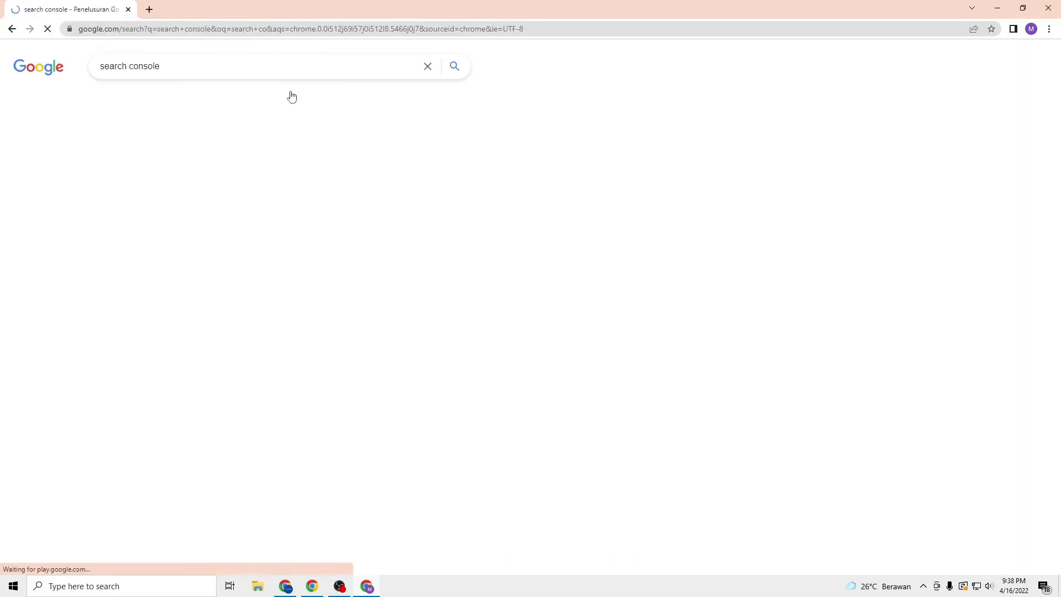
{"action": "left_click", "coordinate": [167, 166]}
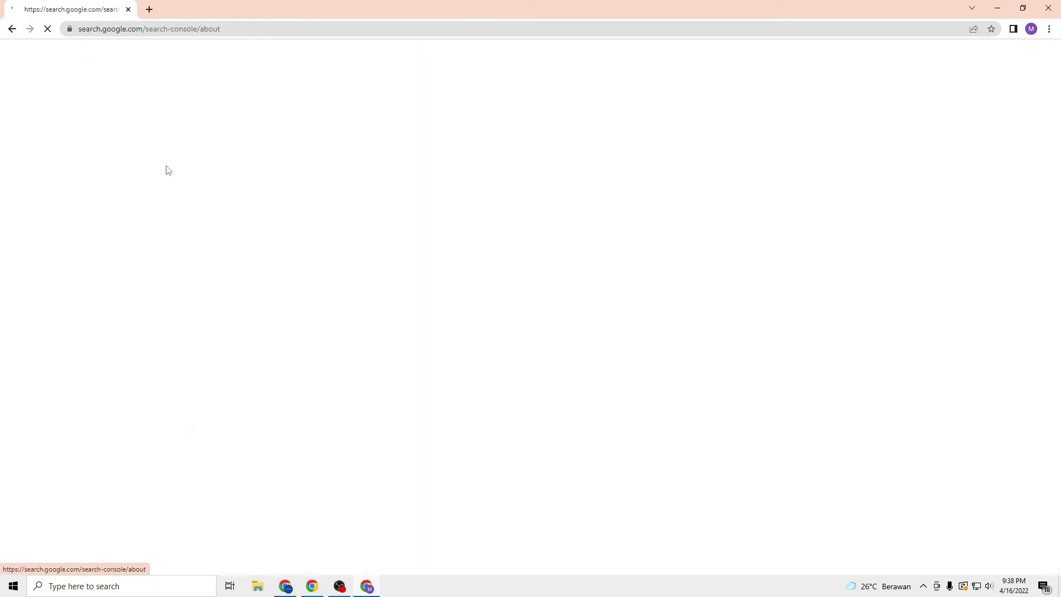
{"action": "left_click", "coordinate": [209, 397]}
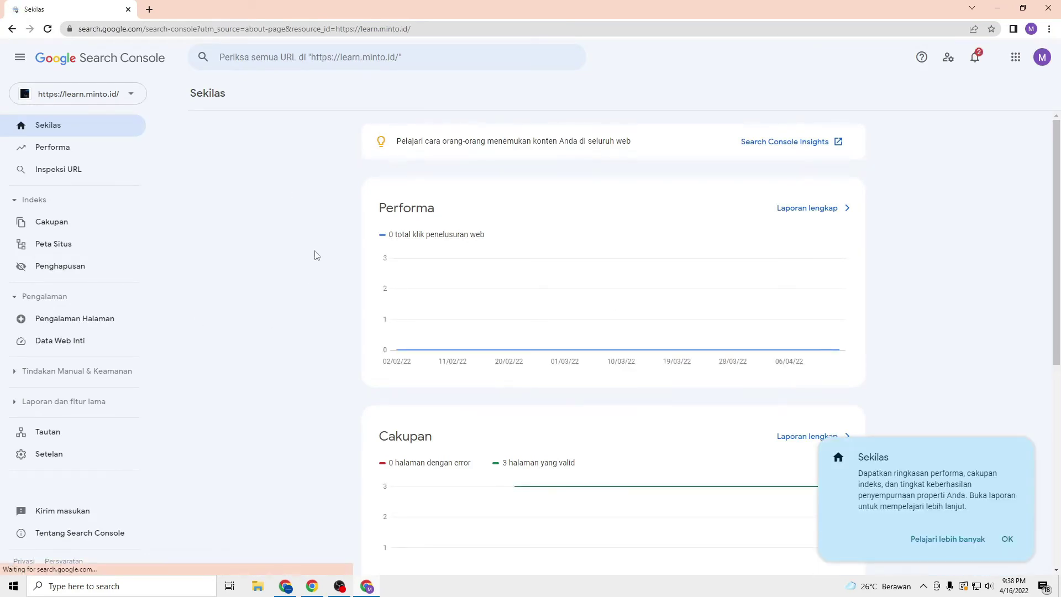
Step: Submit sitemap_index.xml as a new sitemap for the learn.minto.id property and dismiss the resulting dialog and the page tip
{"action": "left_click", "coordinate": [65, 254]}
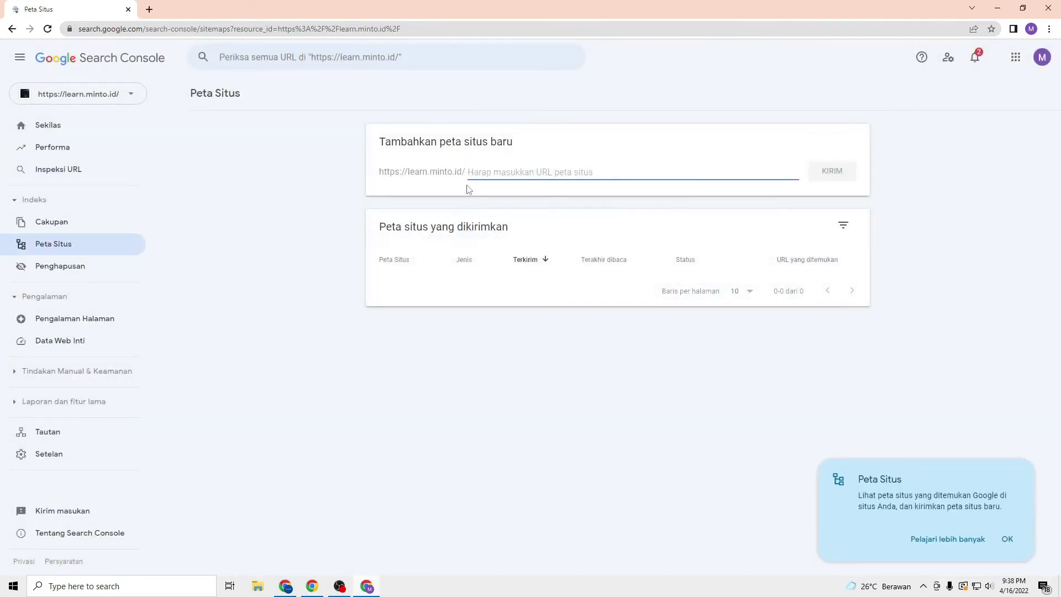
{"action": "key", "text": "ctrl+v"}
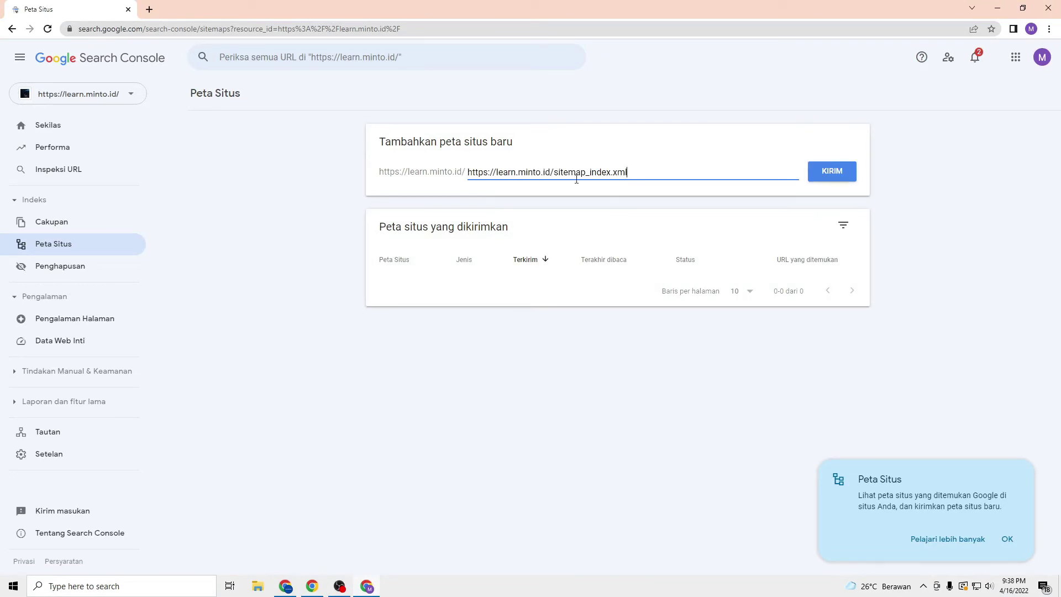
{"action": "left_click_drag", "start_coordinate": [555, 173], "coordinate": [462, 188]}
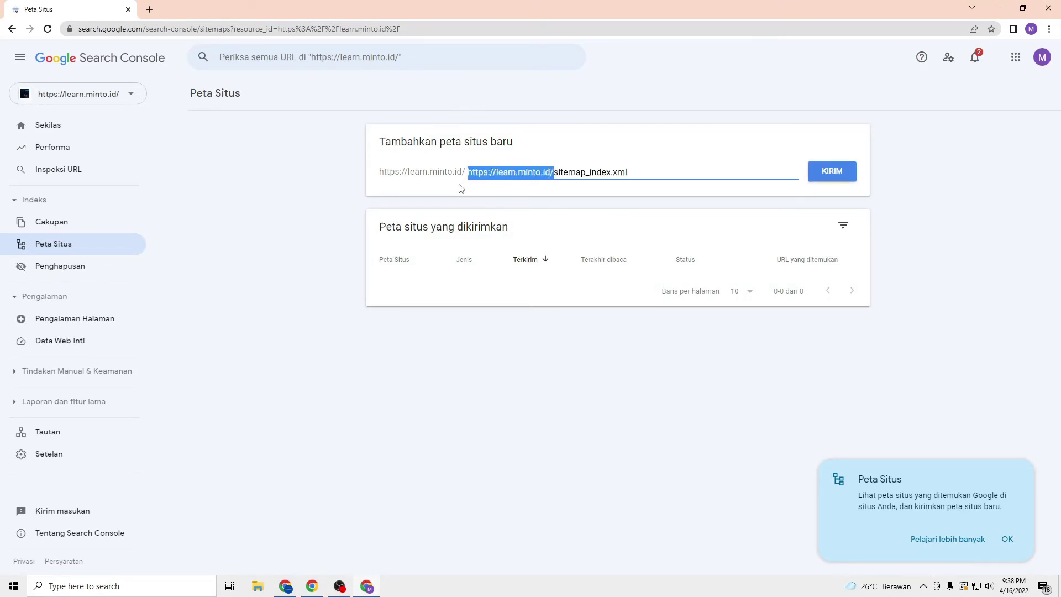
{"action": "key", "text": "BackSpace"}
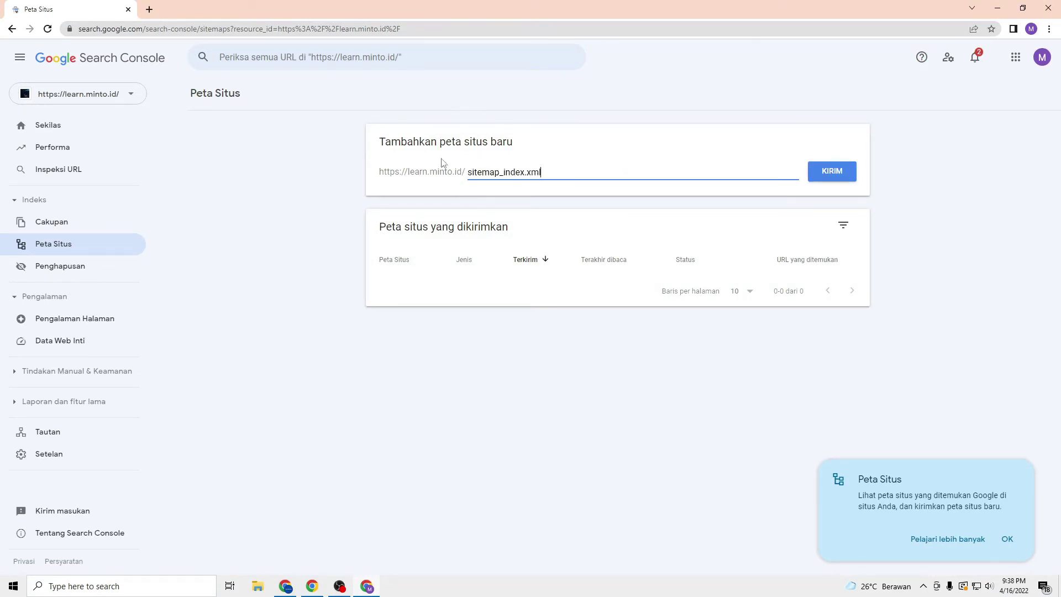
{"action": "left_click", "coordinate": [841, 169]}
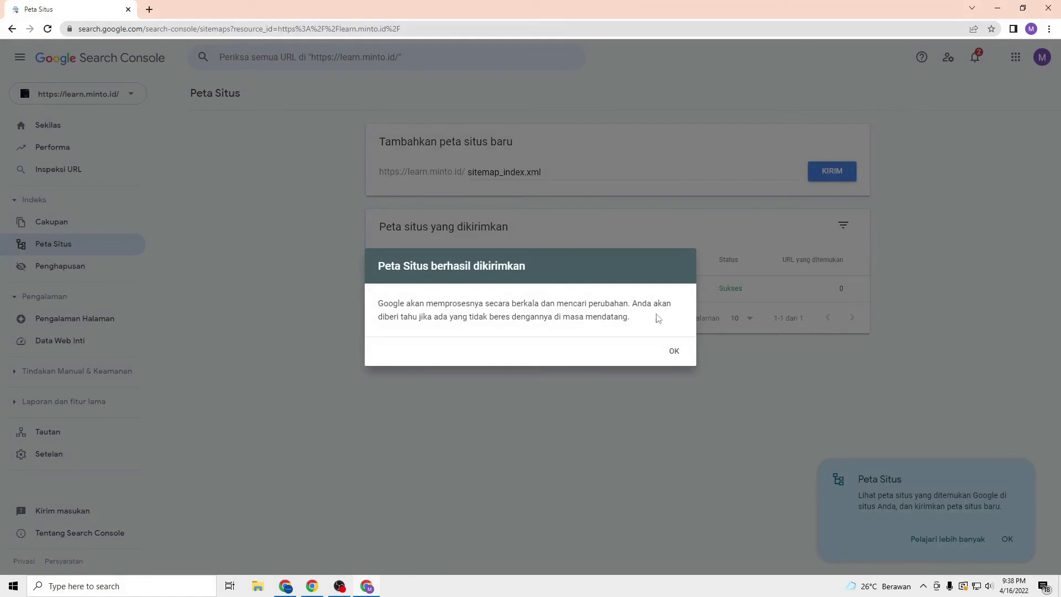
{"action": "left_click", "coordinate": [673, 351]}
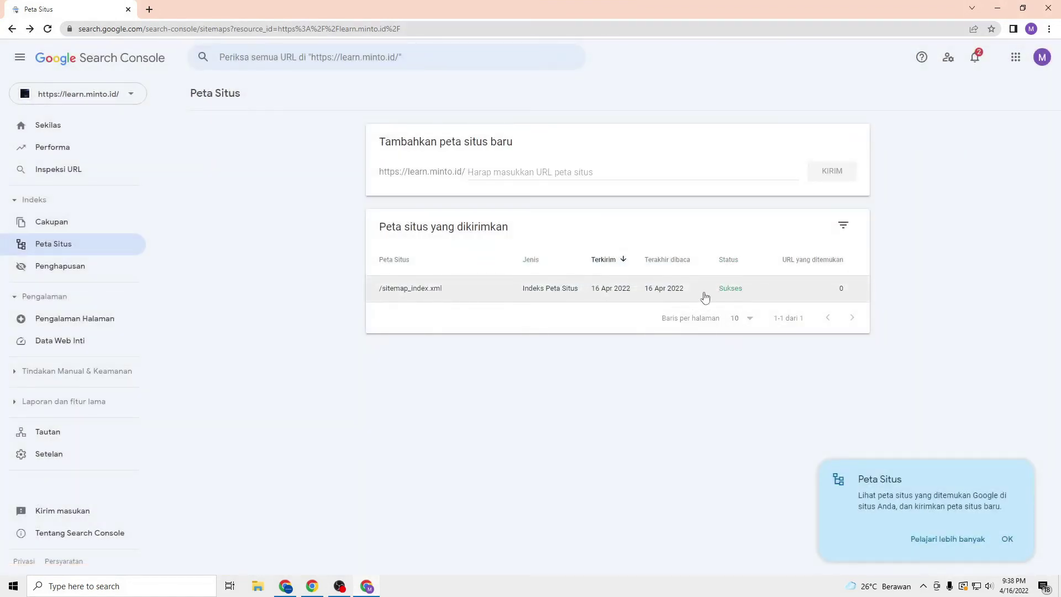
{"action": "left_click", "coordinate": [1007, 539]}
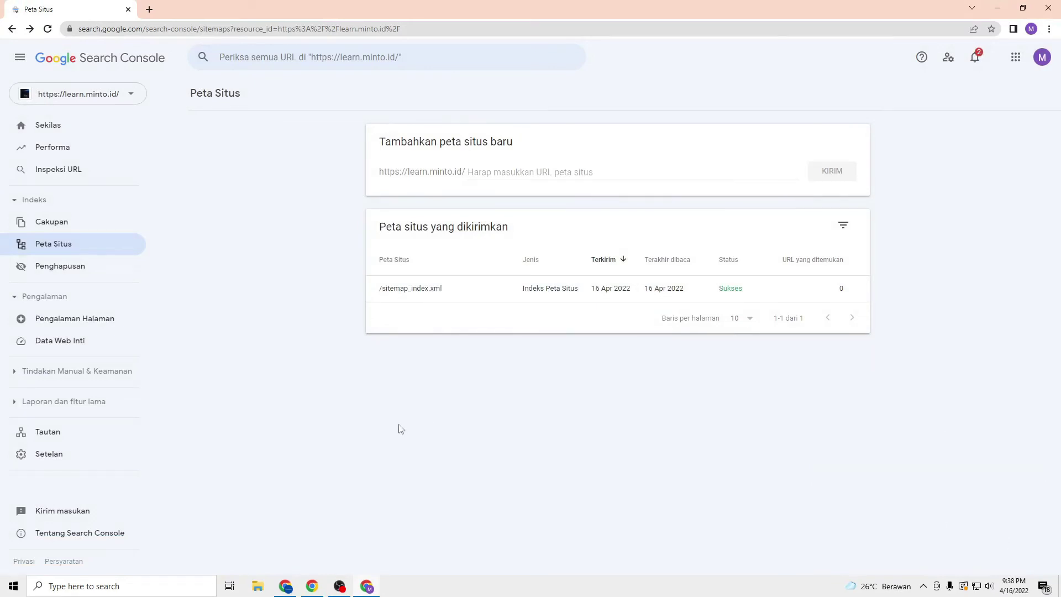
{"action": "left_click", "coordinate": [149, 9]}
{"action": "type", "text": "https://learn.minto.id/sitemap_index.xml"}
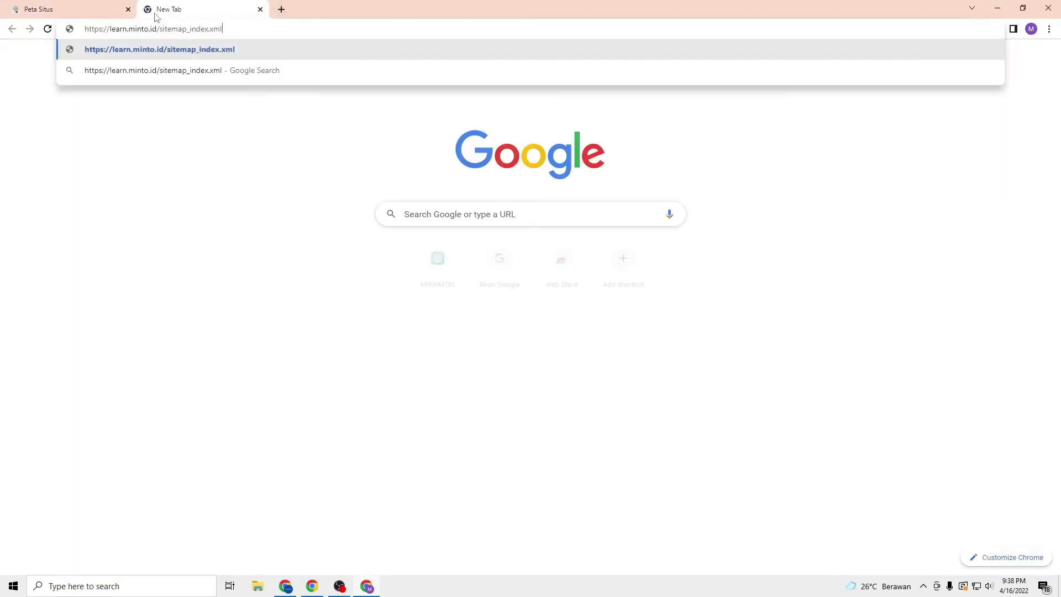
{"action": "key", "text": "Return"}
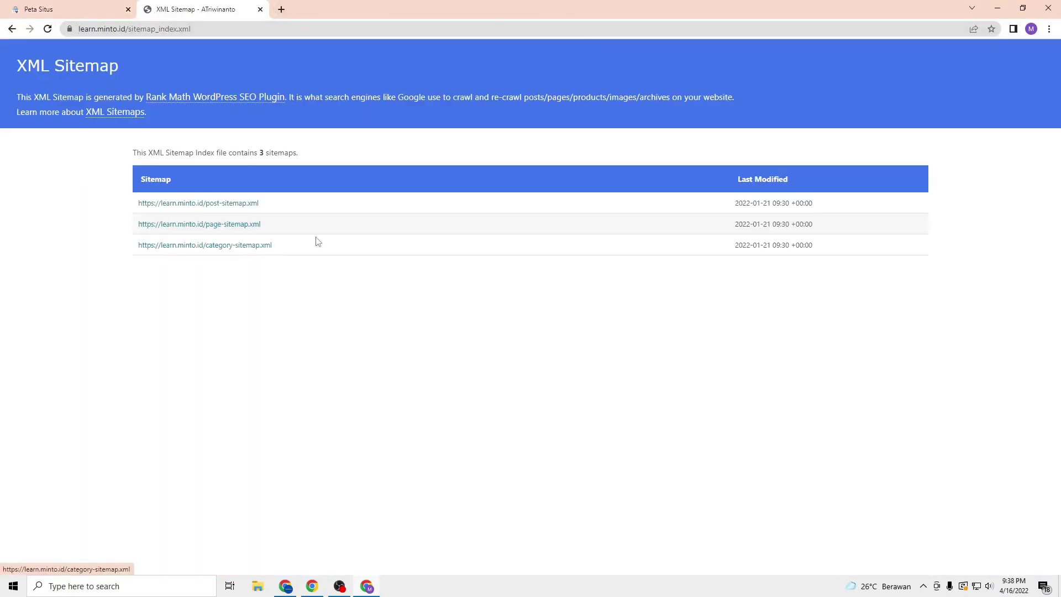
{"action": "right_click", "coordinate": [236, 201]}
{"action": "left_click", "coordinate": [258, 210]}
{"action": "left_click", "coordinate": [310, 9]}
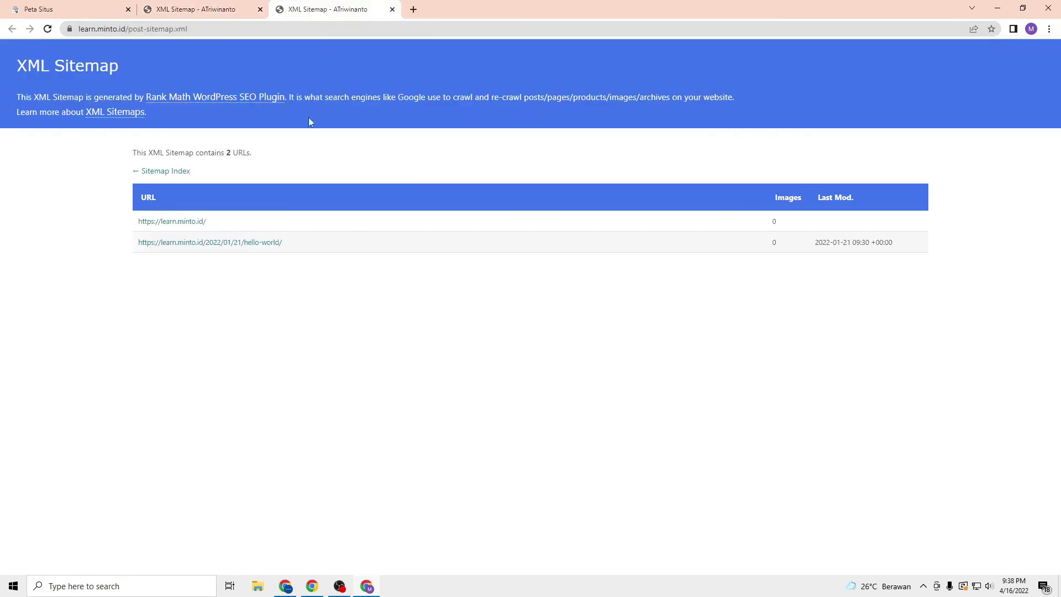
{"action": "left_click_drag", "start_coordinate": [276, 243], "coordinate": [178, 267]}
Step: Return to Search Console and open the submitted /sitemap_index.xml details, including its /post-sitemap.xml entry
{"action": "left_click", "coordinate": [199, 9]}
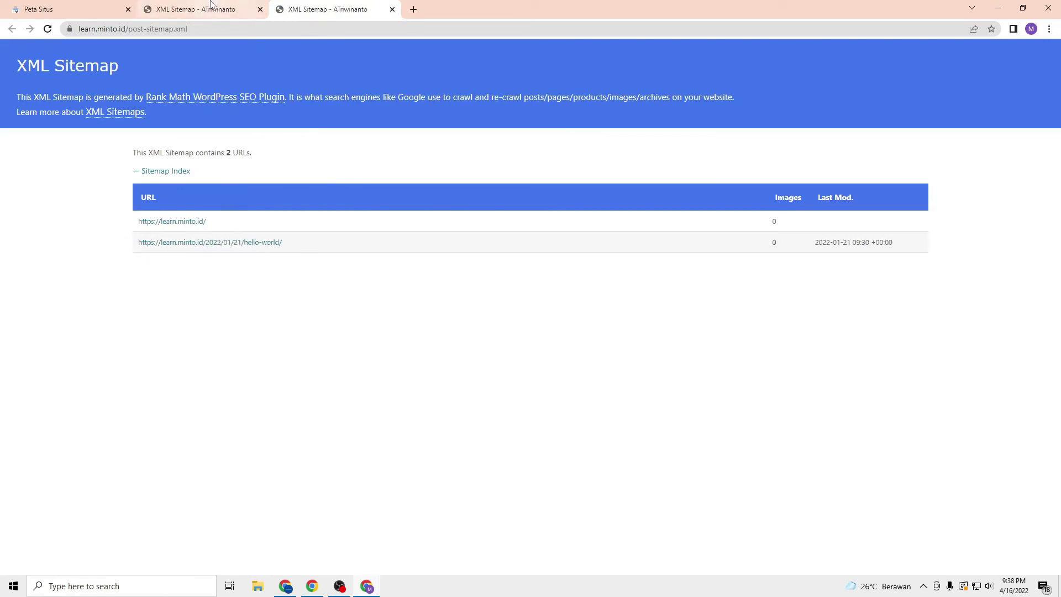
{"action": "left_click", "coordinate": [101, 5]}
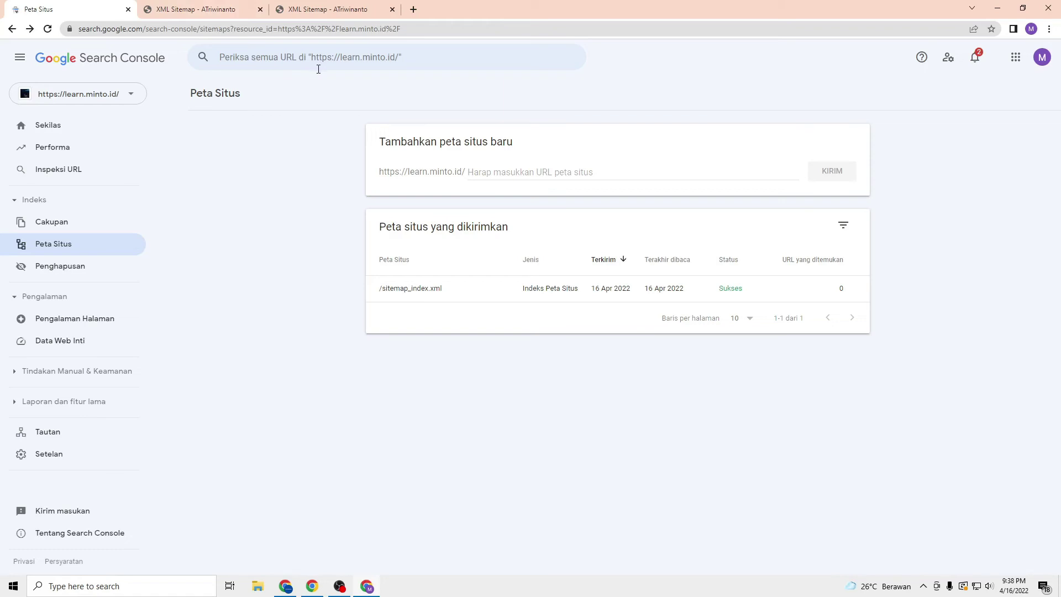
{"action": "left_click", "coordinate": [326, 9]}
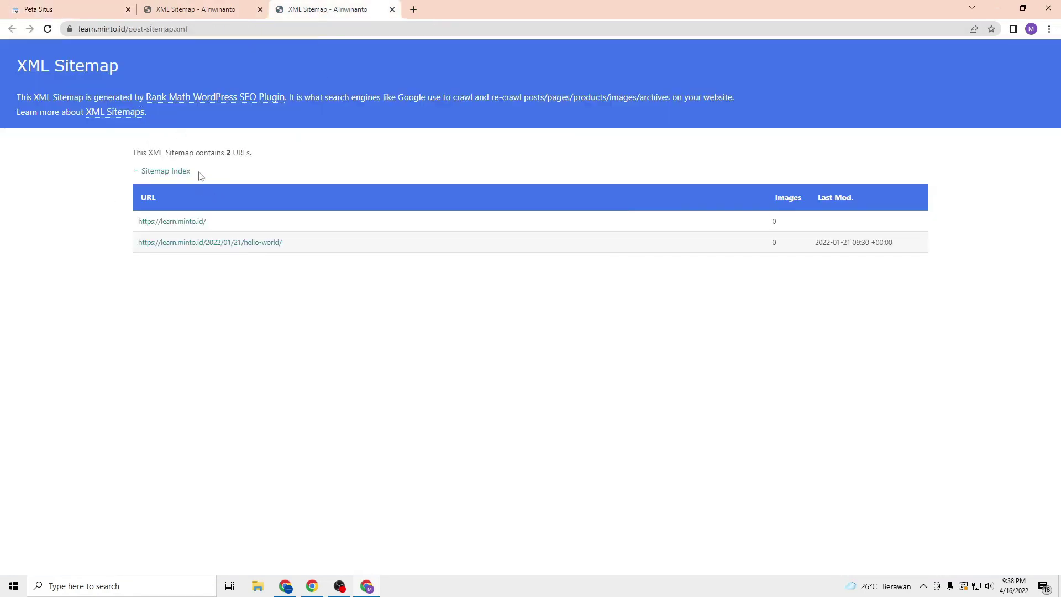
{"action": "left_click", "coordinate": [63, 3]}
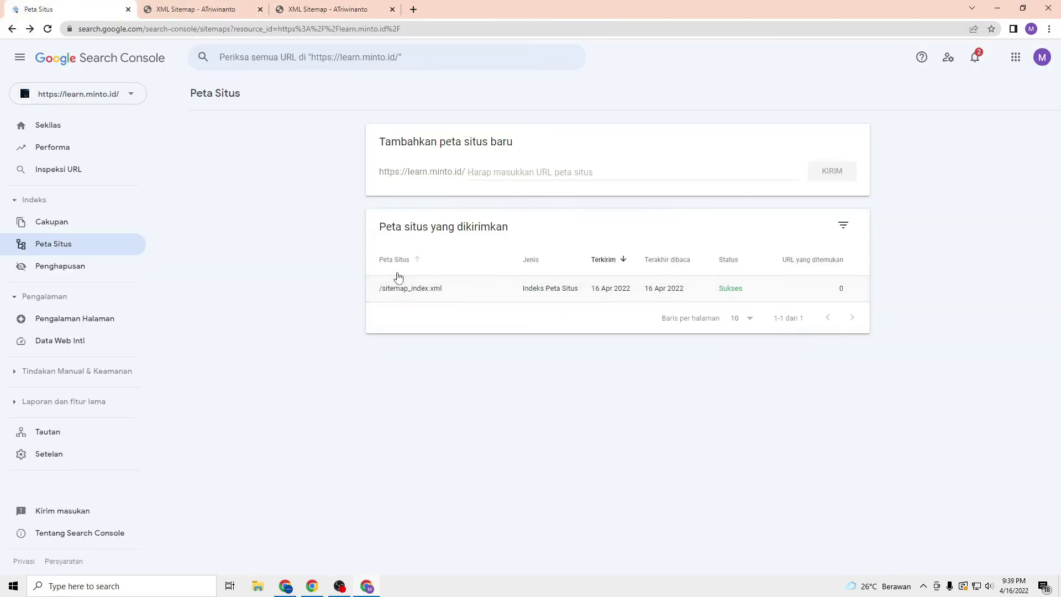
{"action": "left_click_drag", "start_coordinate": [374, 289], "coordinate": [430, 285]}
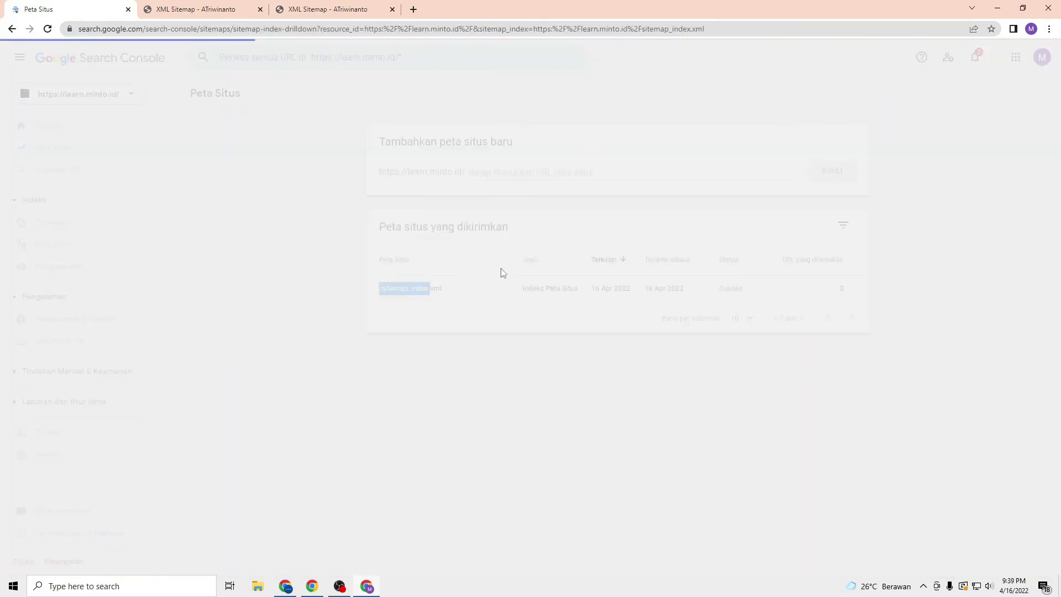
{"action": "left_click", "coordinate": [369, 4]}
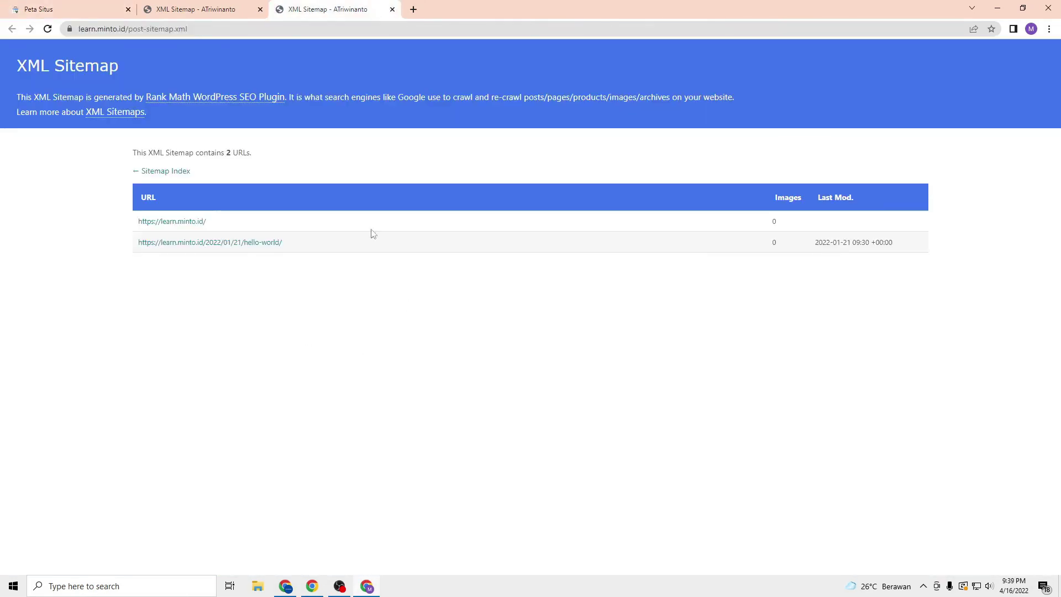
{"action": "left_click", "coordinate": [106, 7]}
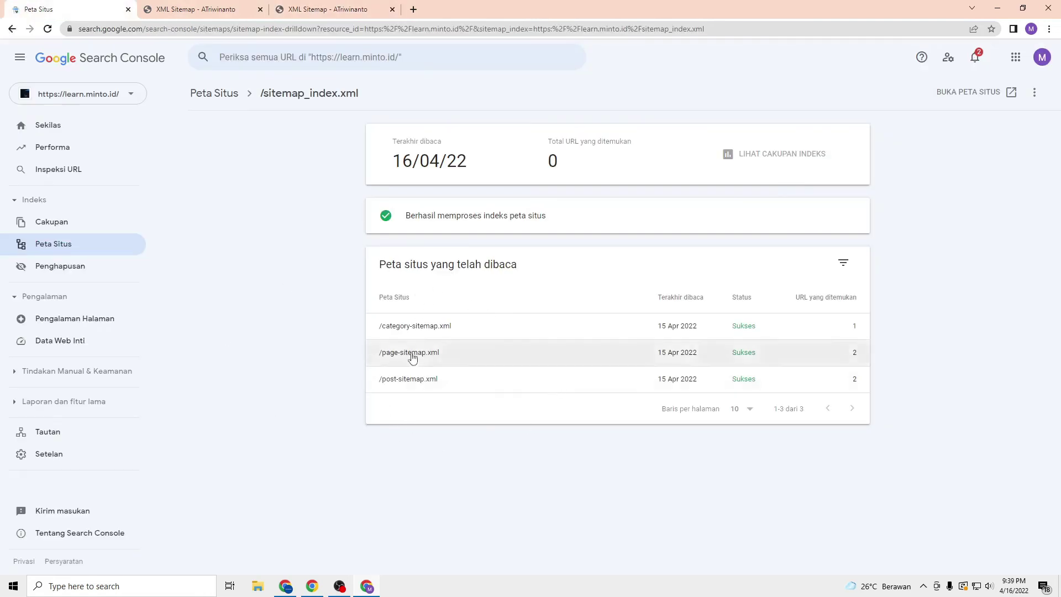
{"action": "left_click", "coordinate": [411, 382]}
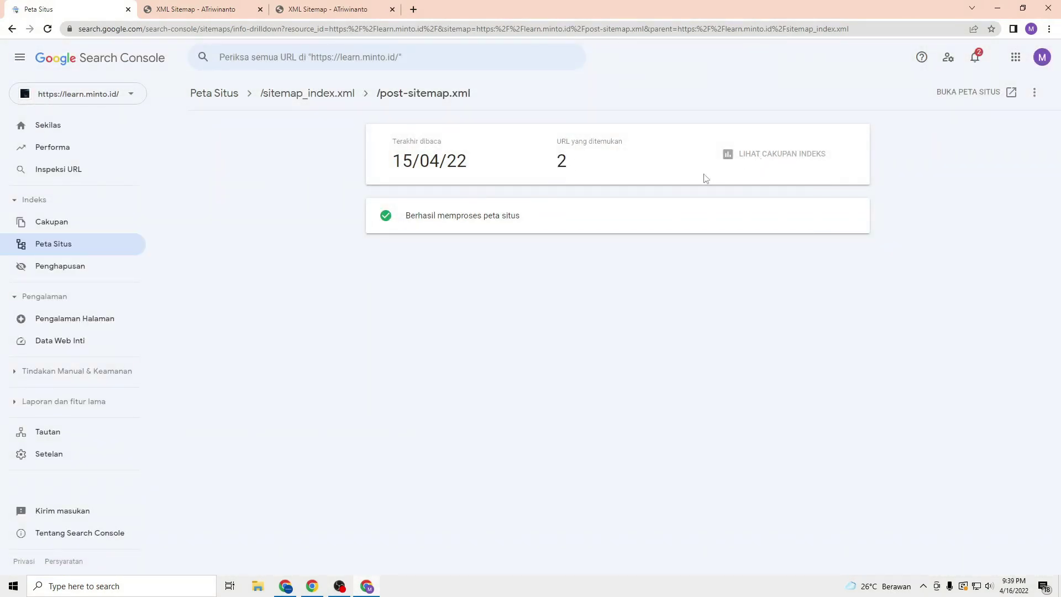
Step: Open the live post sitemap from its Search Console report, compare its URLs with the earlier post-sitemap.xml tab, and return to the report
{"action": "left_click", "coordinate": [985, 95]}
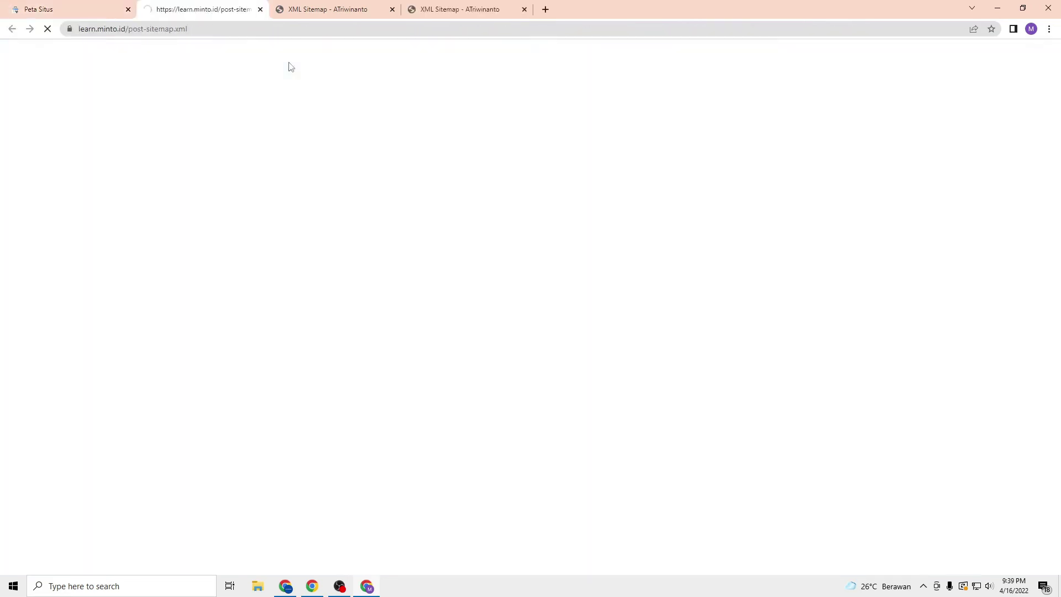
{"action": "left_click_drag", "start_coordinate": [232, 235], "coordinate": [138, 221]}
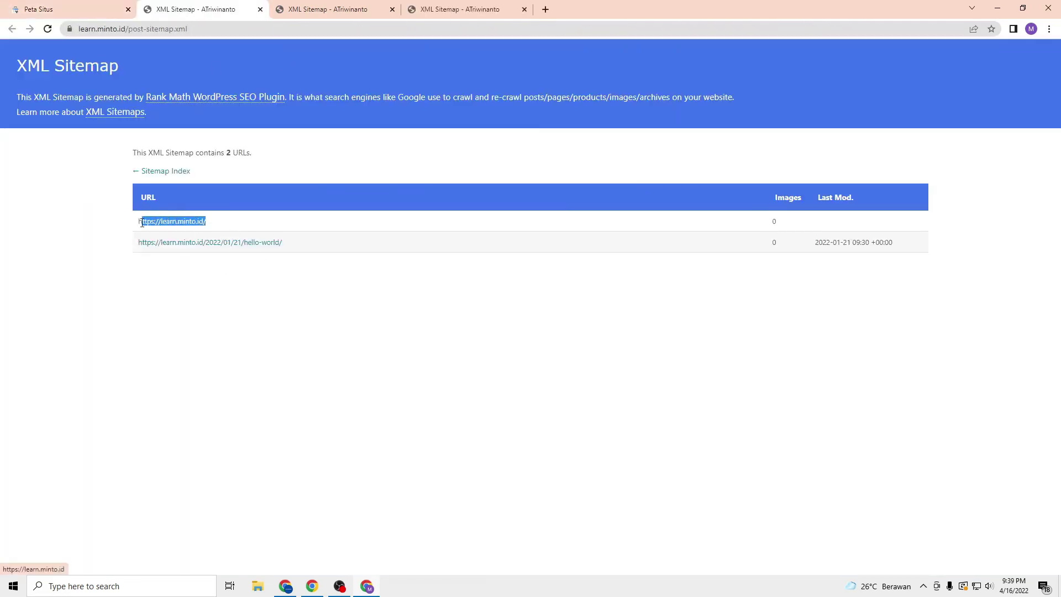
{"action": "left_click", "coordinate": [464, 9]}
{"action": "left_click_drag", "start_coordinate": [350, 206], "coordinate": [265, 218]}
{"action": "left_click", "coordinate": [265, 218]}
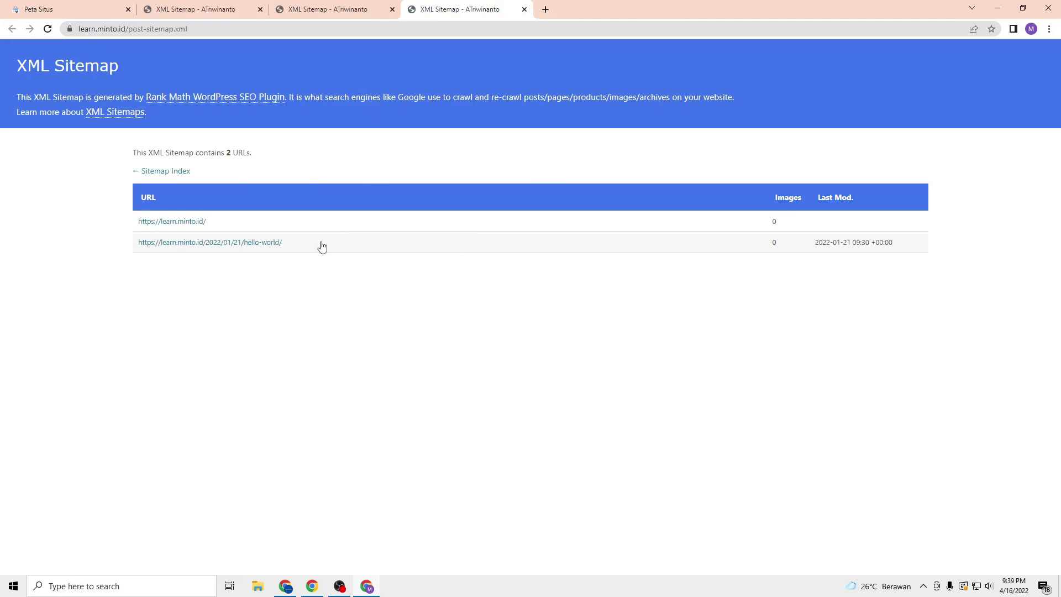
{"action": "left_click_drag", "start_coordinate": [276, 244], "coordinate": [232, 250]}
{"action": "left_click", "coordinate": [54, 6]}
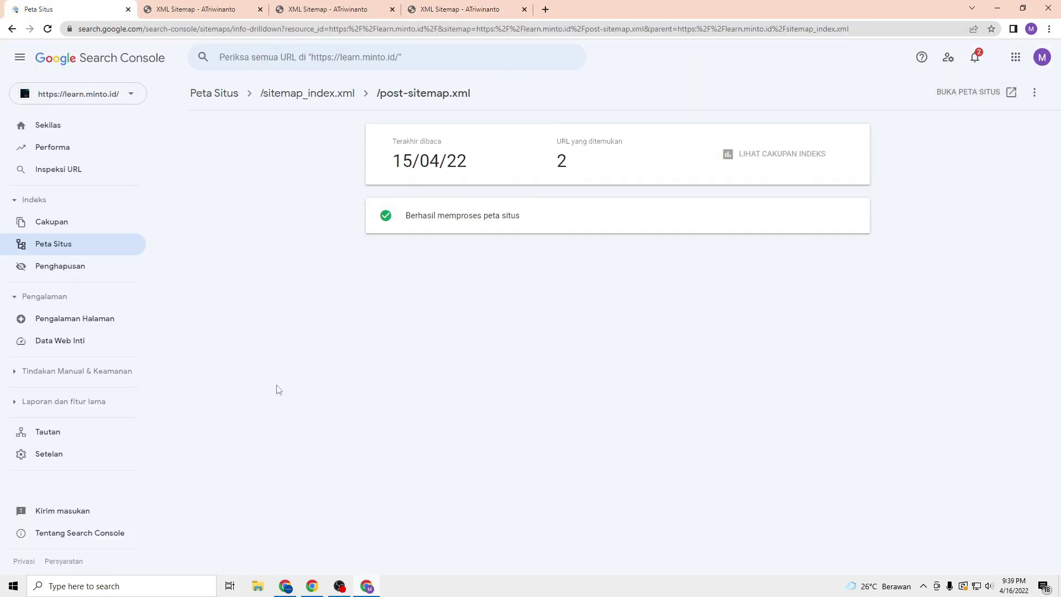